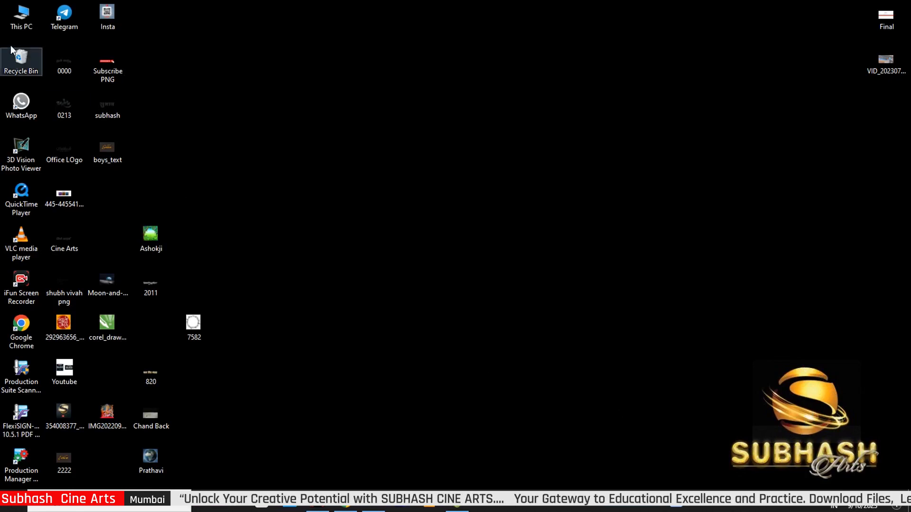
Open the Downloads folder from This PC and right-click the 10-9-23 archive
{"action": "double_click", "coordinate": [22, 20]}
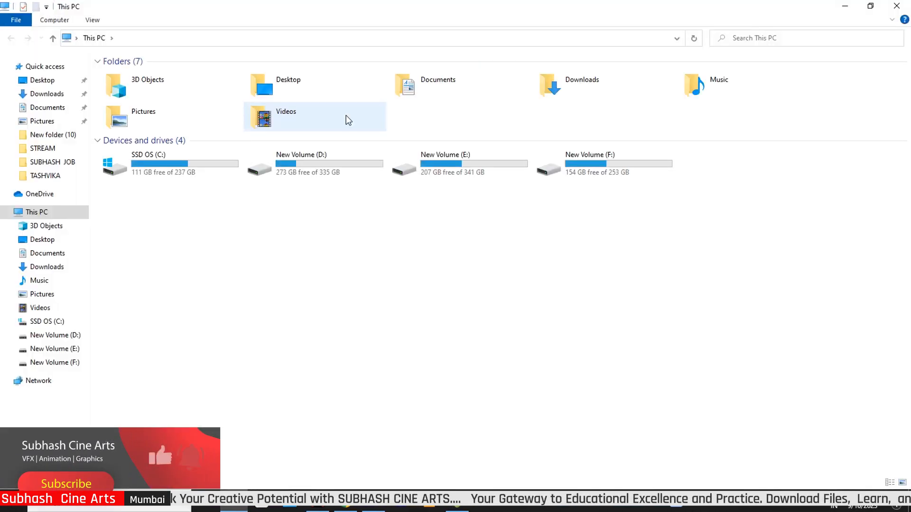
{"action": "left_click", "coordinate": [46, 94]}
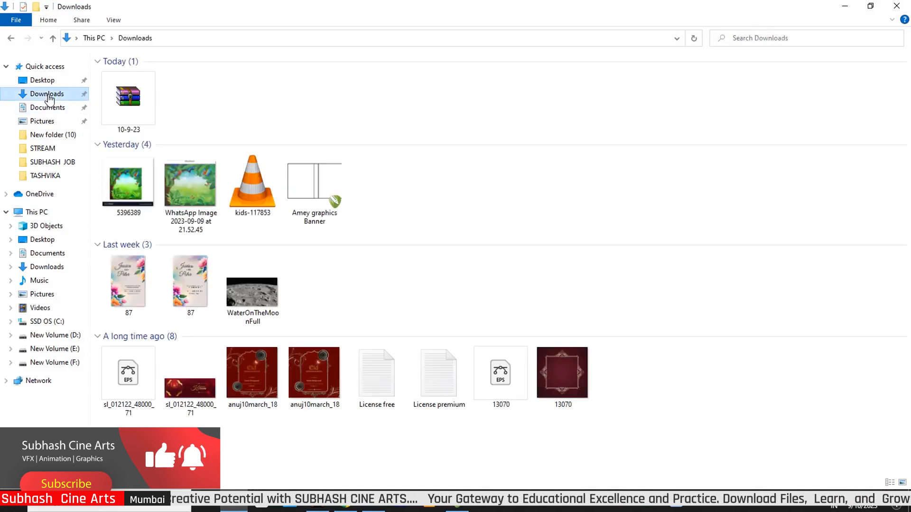
{"action": "left_click", "coordinate": [134, 109]}
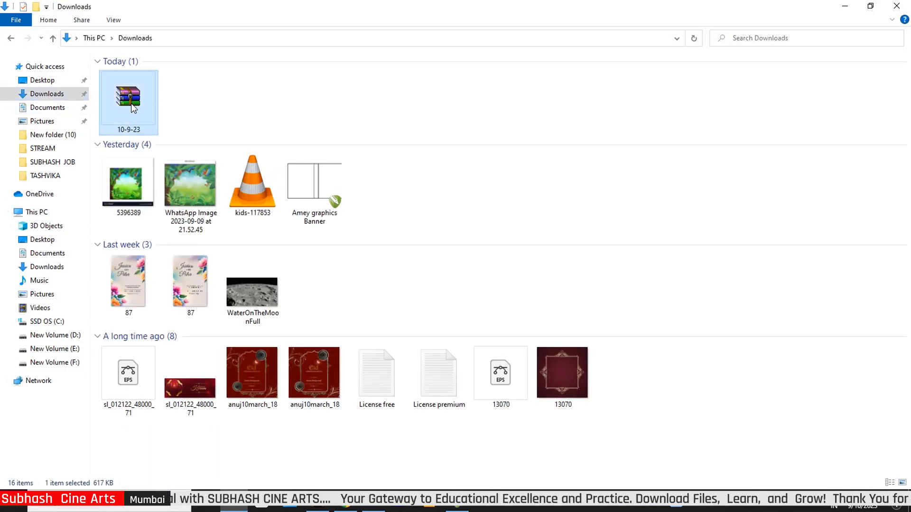
{"action": "right_click", "coordinate": [129, 103]}
Extract the 10-9-23 archive here, entering the archive password, to get 2222.psd
{"action": "left_click", "coordinate": [174, 162]}
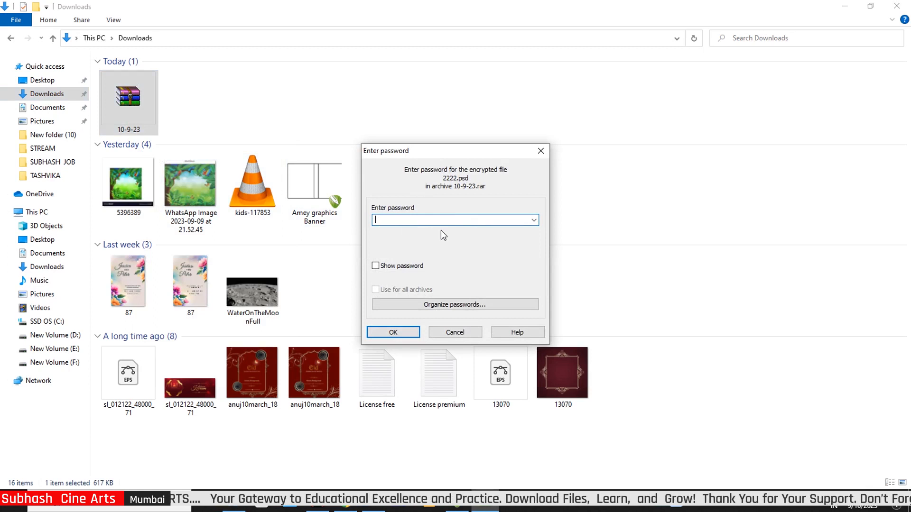
{"action": "type", "text": "1"}
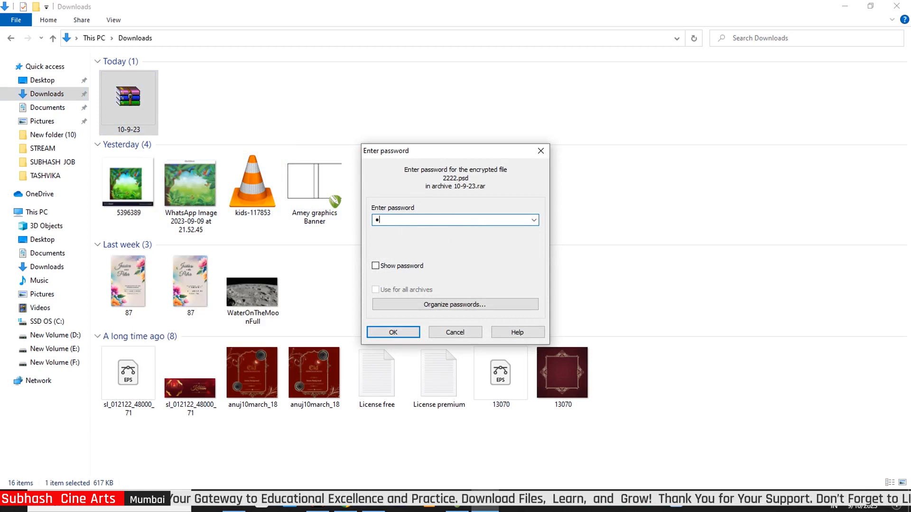
{"action": "type", "text": "23"}
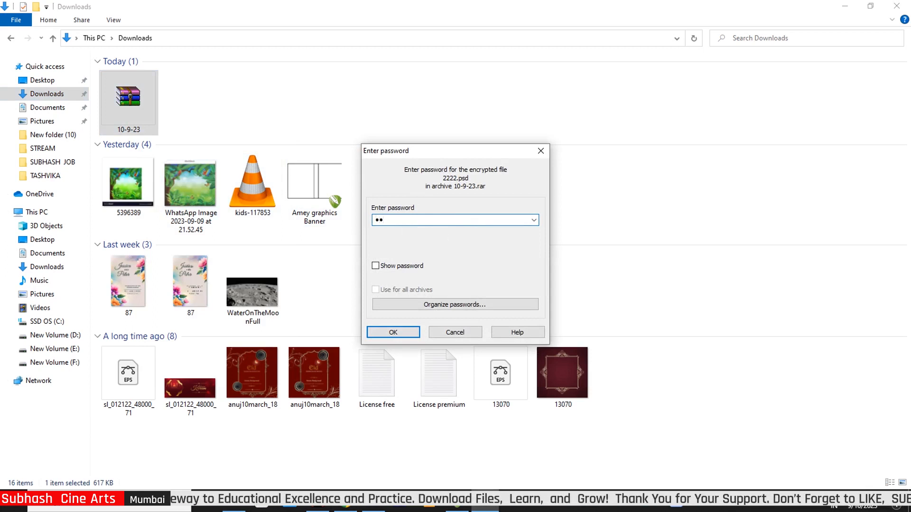
{"action": "type", "text": "4"}
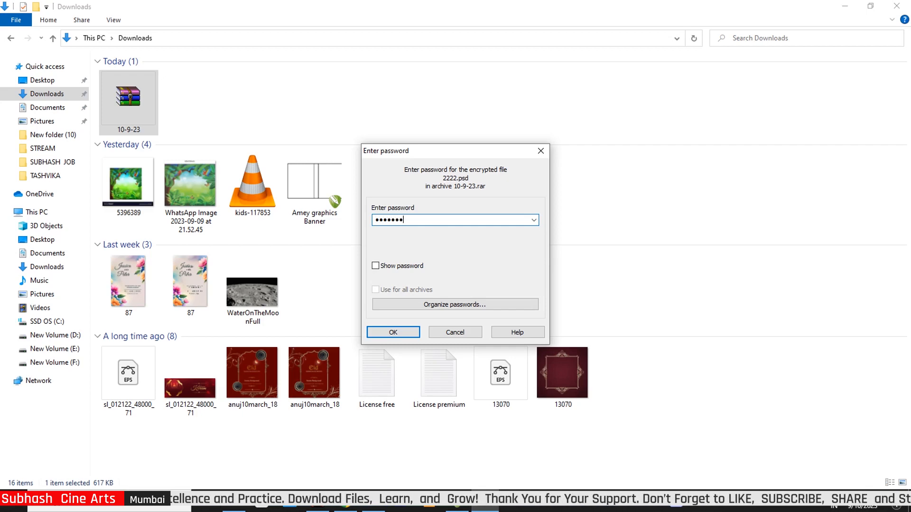
{"action": "double_click", "coordinate": [411, 220]}
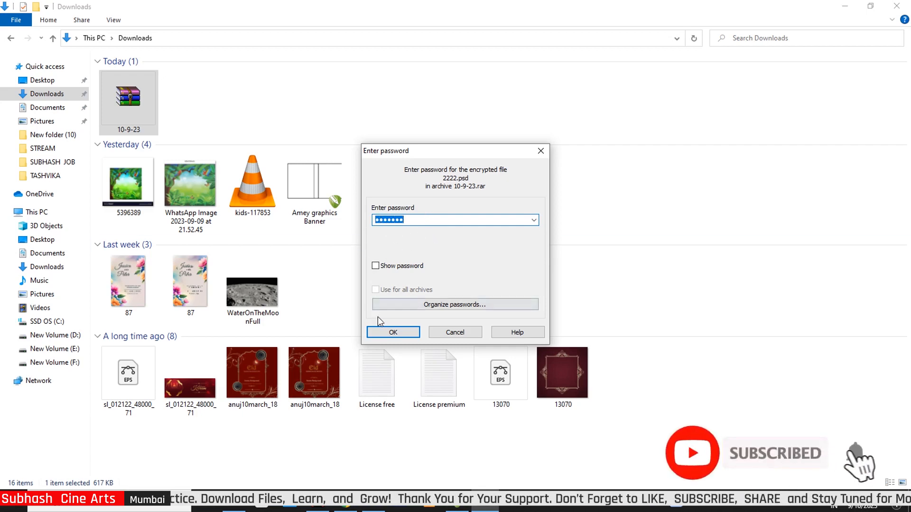
{"action": "left_click", "coordinate": [391, 334]}
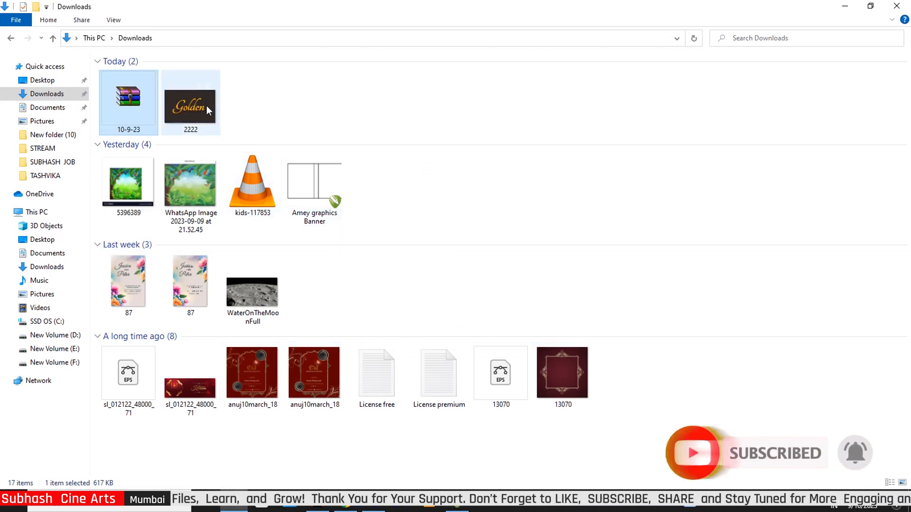
Open the extracted 2222.psd in Photoshop and inspect the Golden text layer
{"action": "left_click_drag", "start_coordinate": [206, 106], "coordinate": [435, 296]}
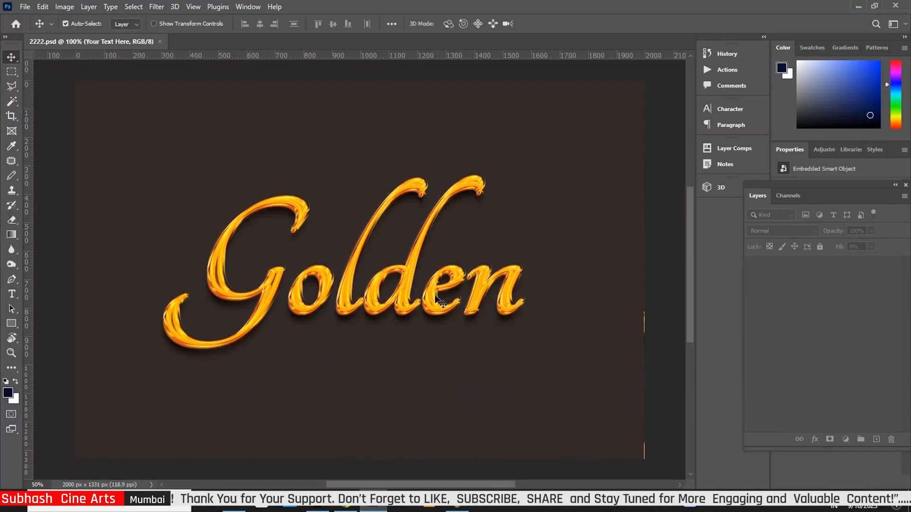
{"action": "key", "text": "ctrl"}
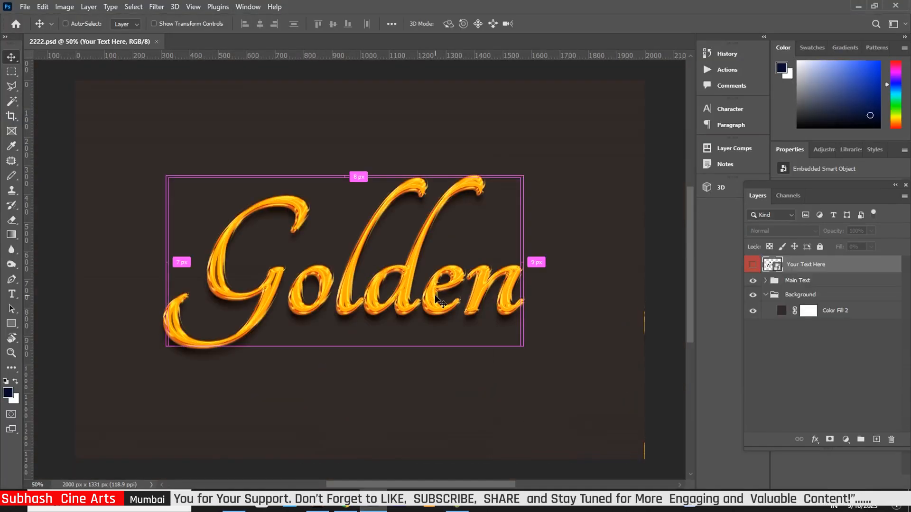
{"action": "scroll", "coordinate": [435, 299], "scroll_direction": "up", "scroll_amount": 1}
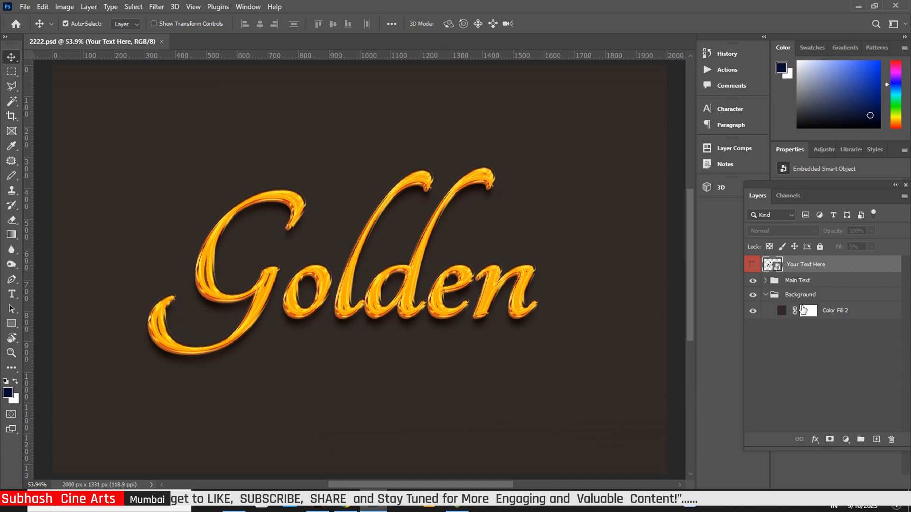
Open the Your Text Here smart object and retype its text layer as 'Golden'
{"action": "double_click", "coordinate": [772, 264]}
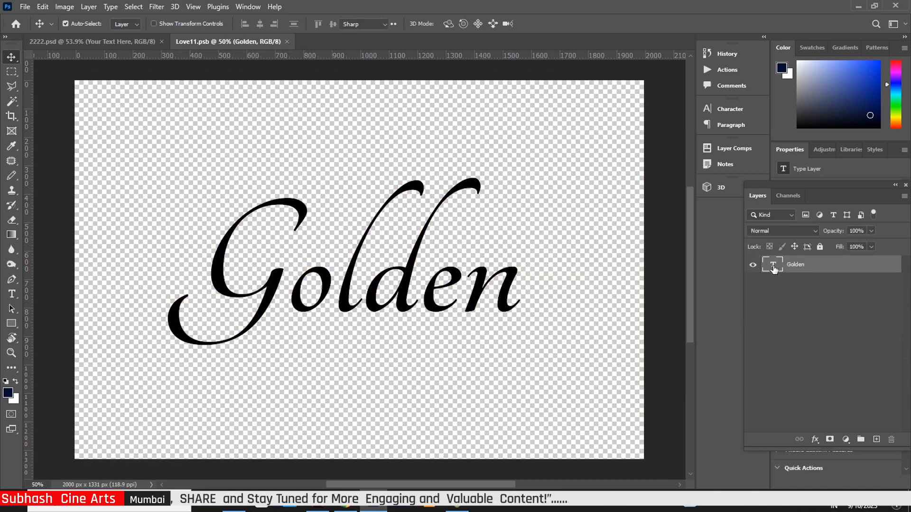
{"action": "double_click", "coordinate": [773, 265]}
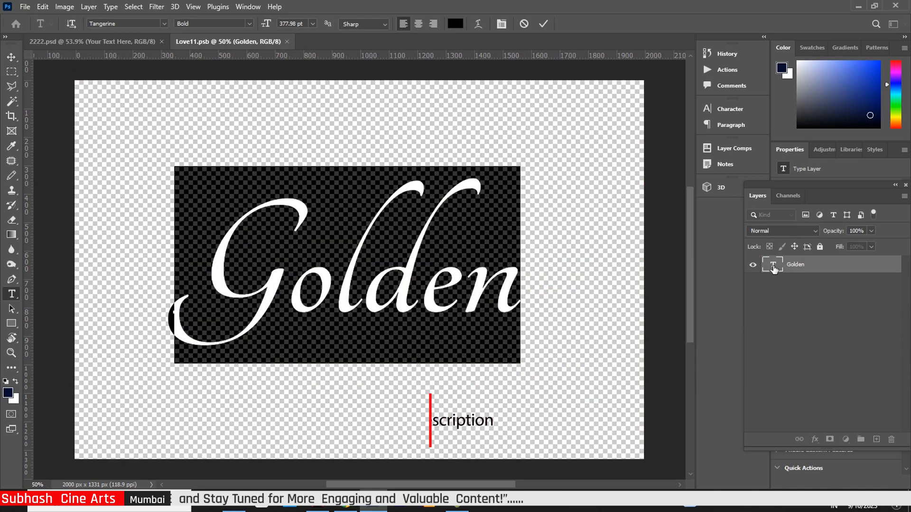
{"action": "type", "text": "G"}
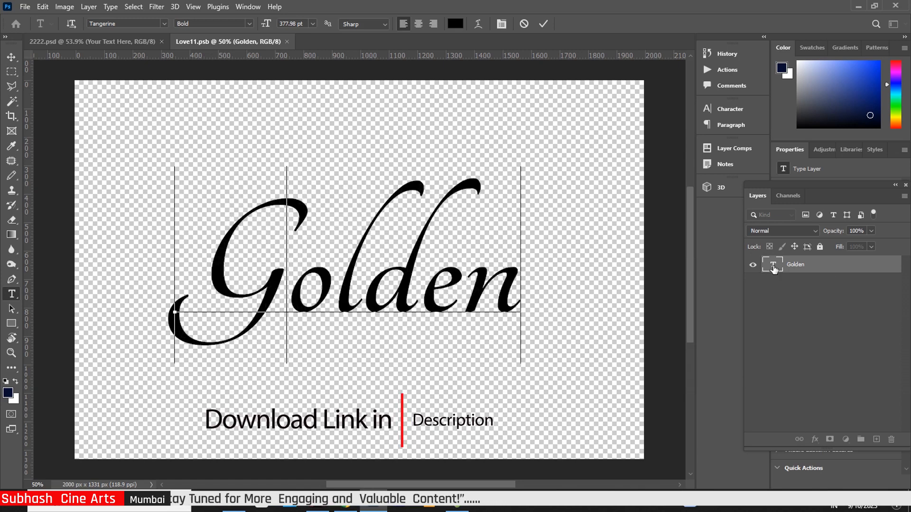
{"action": "type", "text": "o"}
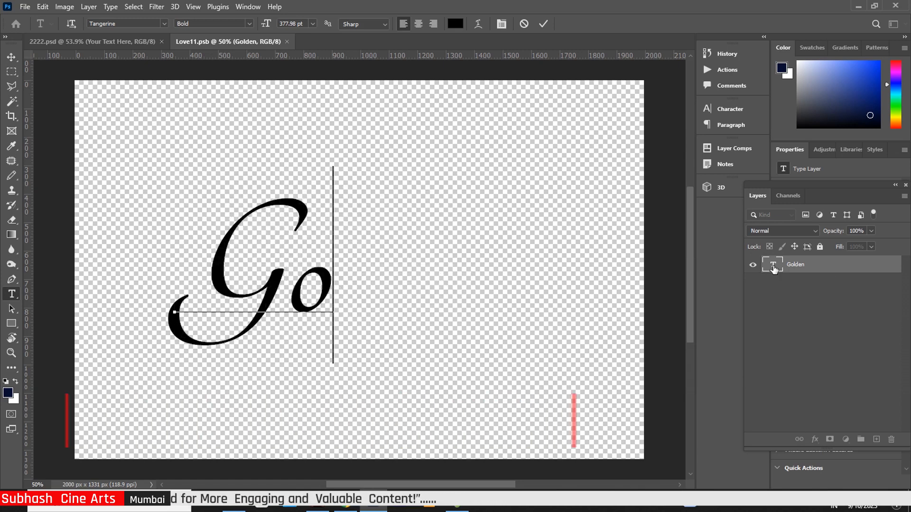
{"action": "type", "text": "lden"}
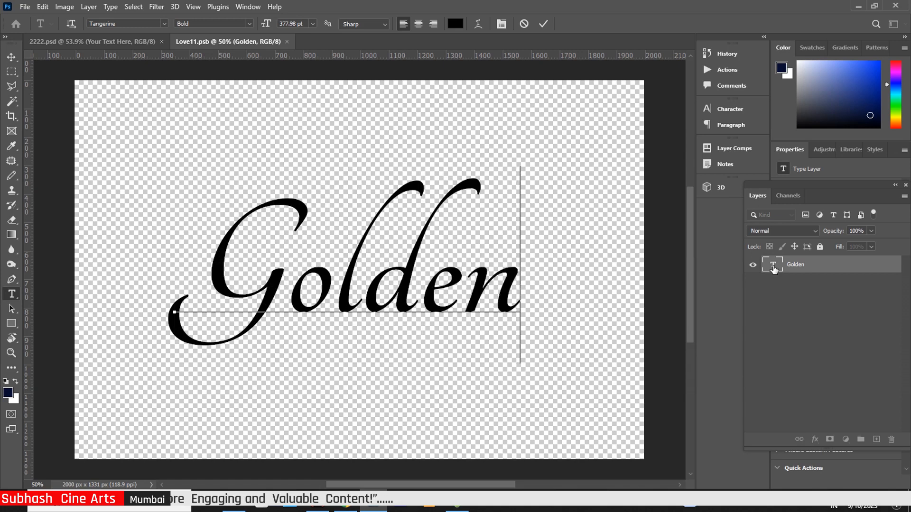
{"action": "left_click", "coordinate": [8, 60]}
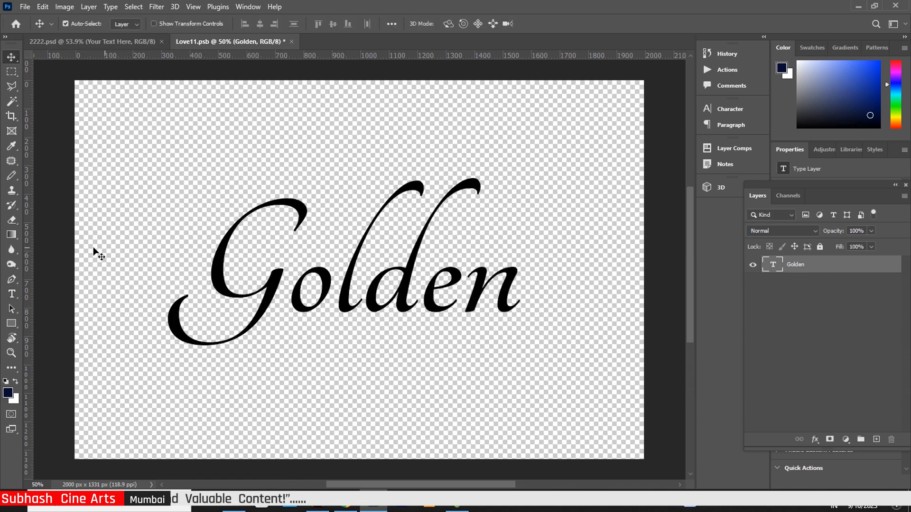
{"action": "left_click", "coordinate": [11, 294]}
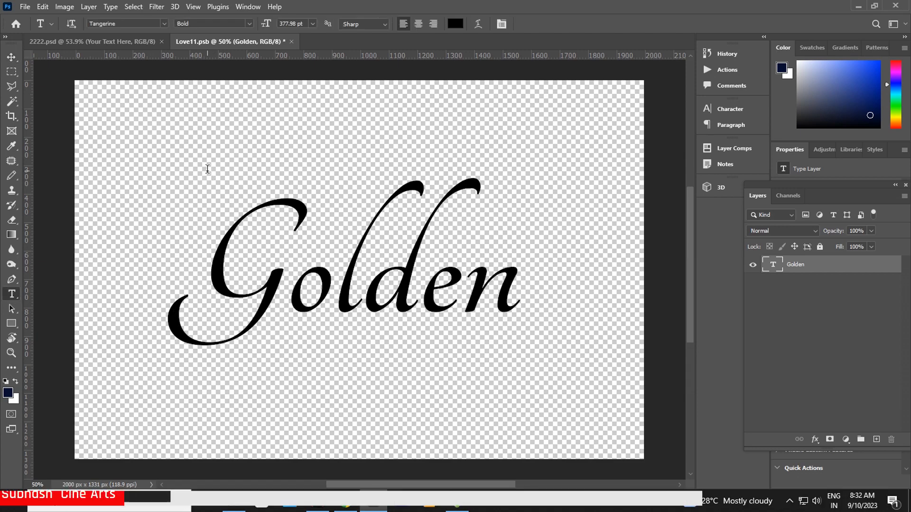
{"action": "left_click", "coordinate": [164, 22]}
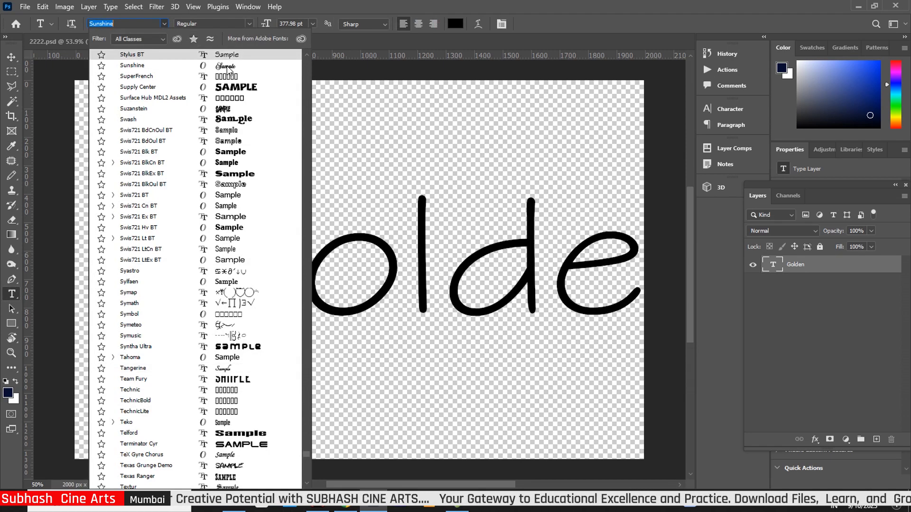
Change the Golden text to the Above DEMO font and nudge it slightly up and left
{"action": "left_click", "coordinate": [237, 370]}
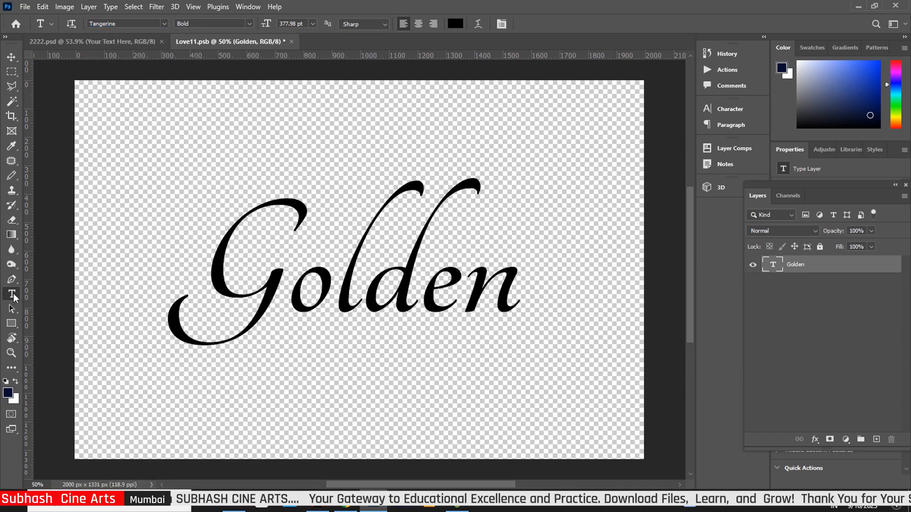
{"action": "left_click", "coordinate": [164, 24]}
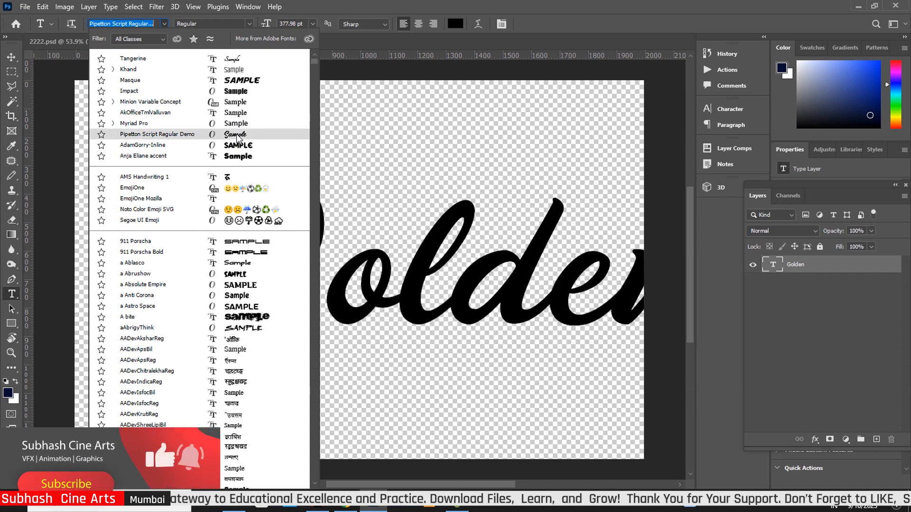
{"action": "scroll", "coordinate": [263, 351], "scroll_direction": "down", "scroll_amount": 5}
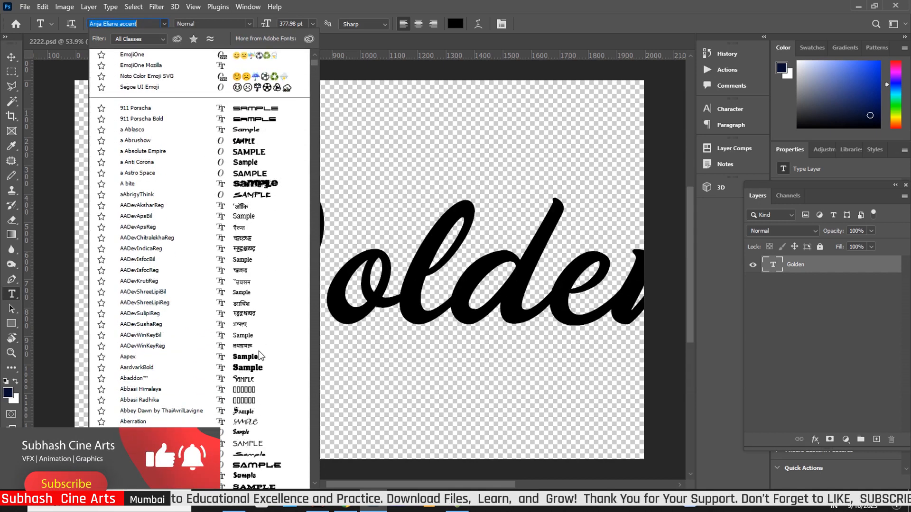
{"action": "scroll", "coordinate": [256, 408], "scroll_direction": "down", "scroll_amount": 2}
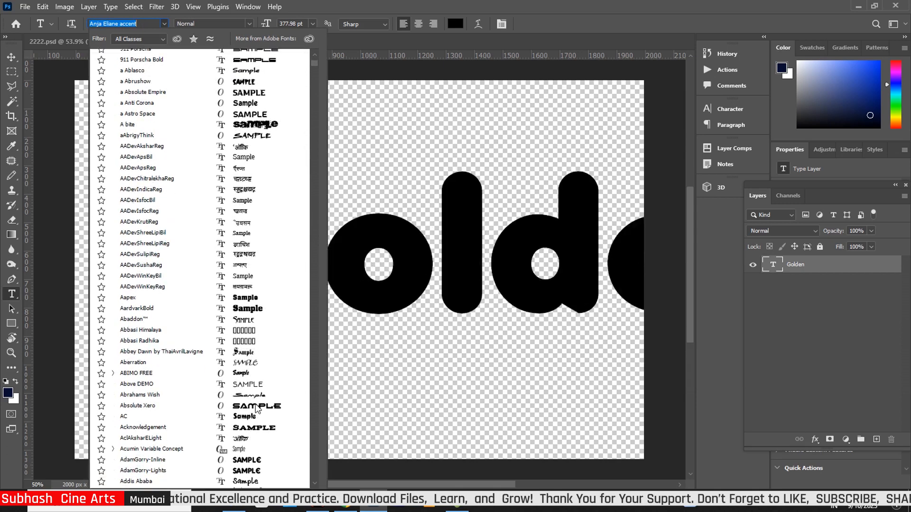
{"action": "left_click", "coordinate": [256, 407]}
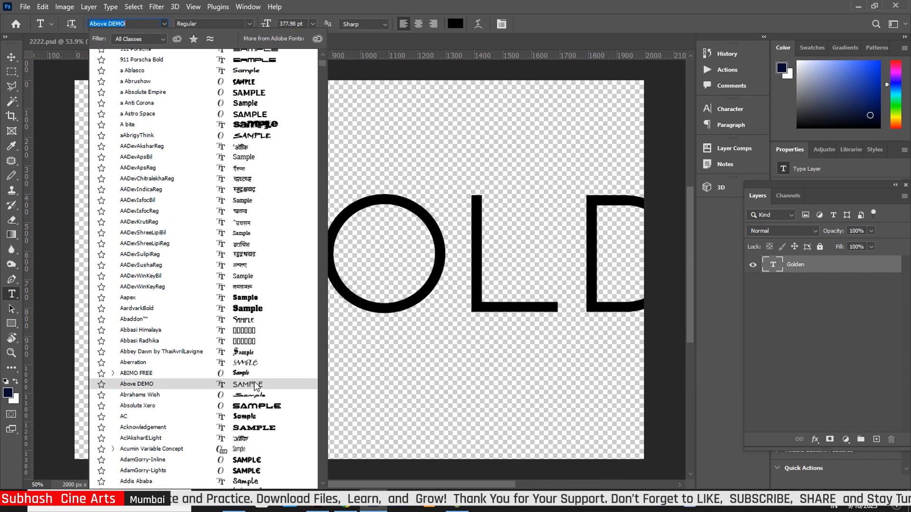
{"action": "left_click", "coordinate": [256, 384]}
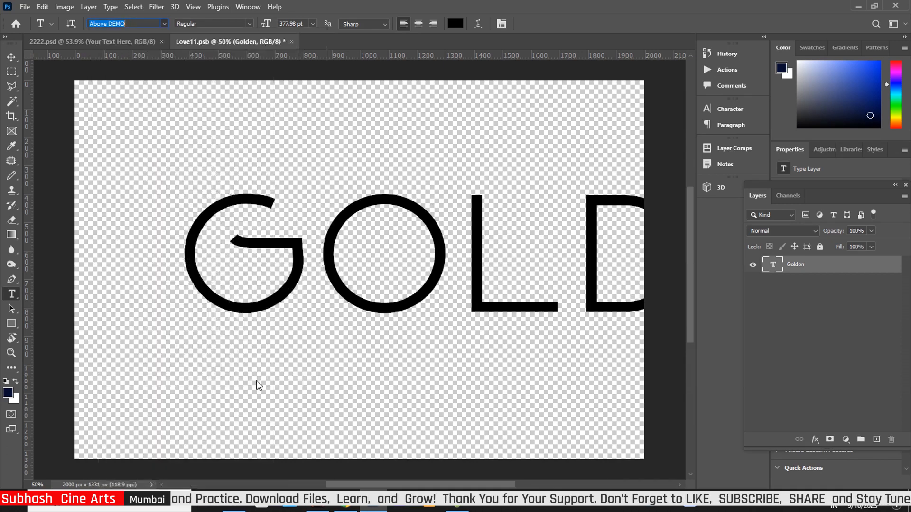
{"action": "left_click", "coordinate": [14, 59]}
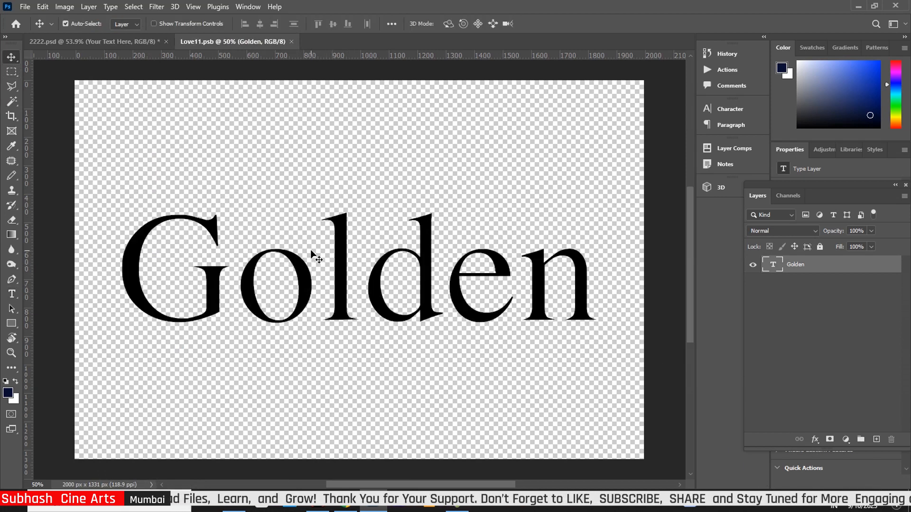
{"action": "mouse_move", "coordinate": [340, 284]}
{"action": "left_mouse_down"}
{"action": "mouse_move", "coordinate": [339, 265]}
{"action": "mouse_move", "coordinate": [342, 274]}
{"action": "left_mouse_up"}
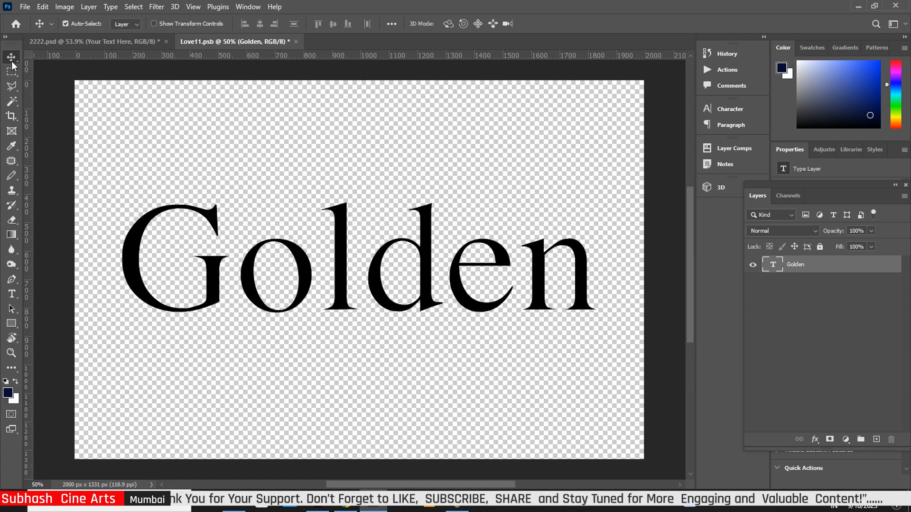
Save and close Love11.psb, then expand Main Text and select the Luxury layer
{"action": "left_click", "coordinate": [295, 42]}
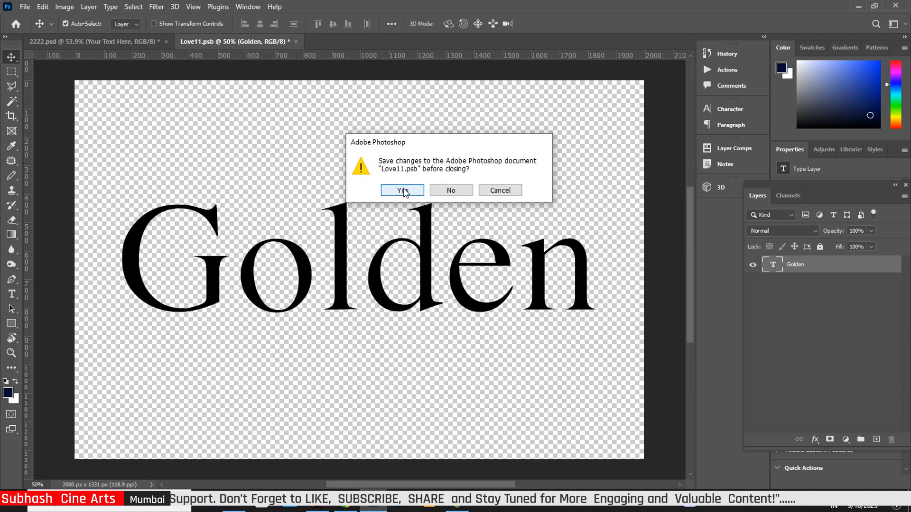
{"action": "left_click", "coordinate": [403, 189]}
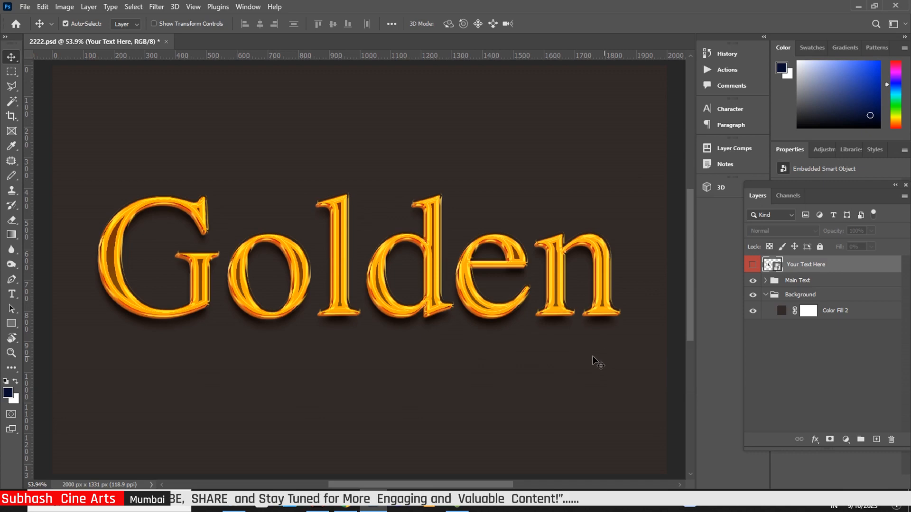
{"action": "left_click", "coordinate": [766, 281]}
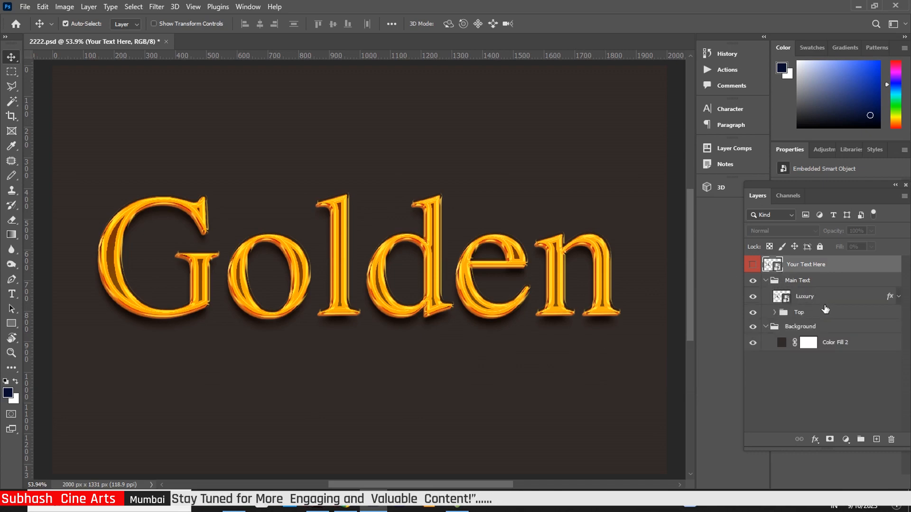
{"action": "left_click", "coordinate": [889, 299]}
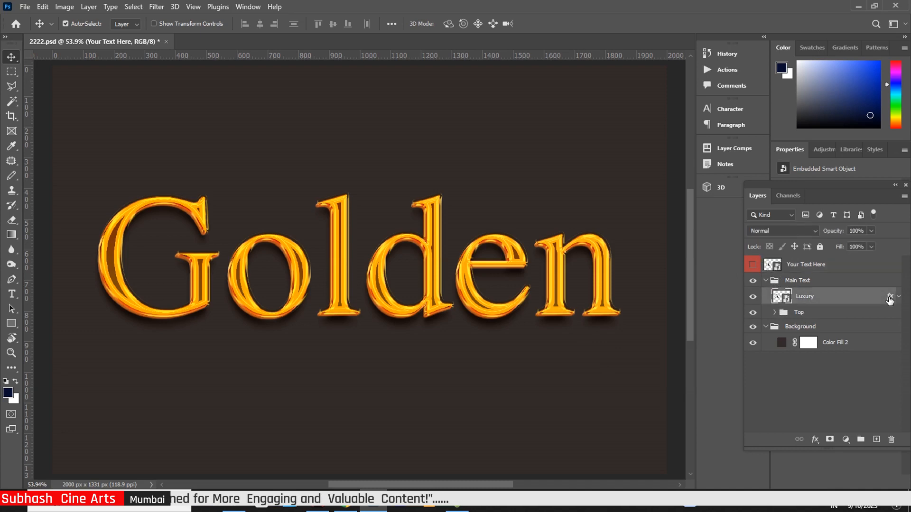
Set Luxury's Bevel & Emboss to Size 29 px, Soften 2 px and Depth 396%
{"action": "key", "text": "h"}
{"action": "double_click", "coordinate": [890, 299]}
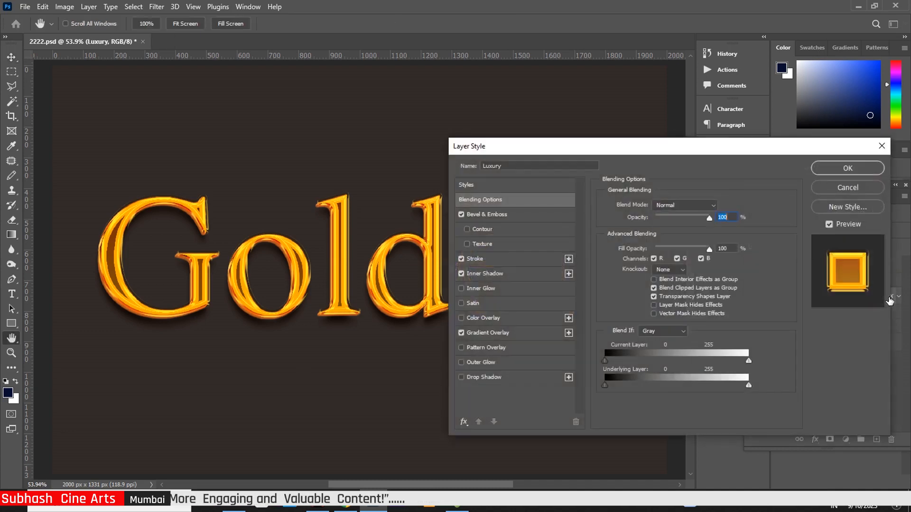
{"action": "left_click", "coordinate": [487, 215]}
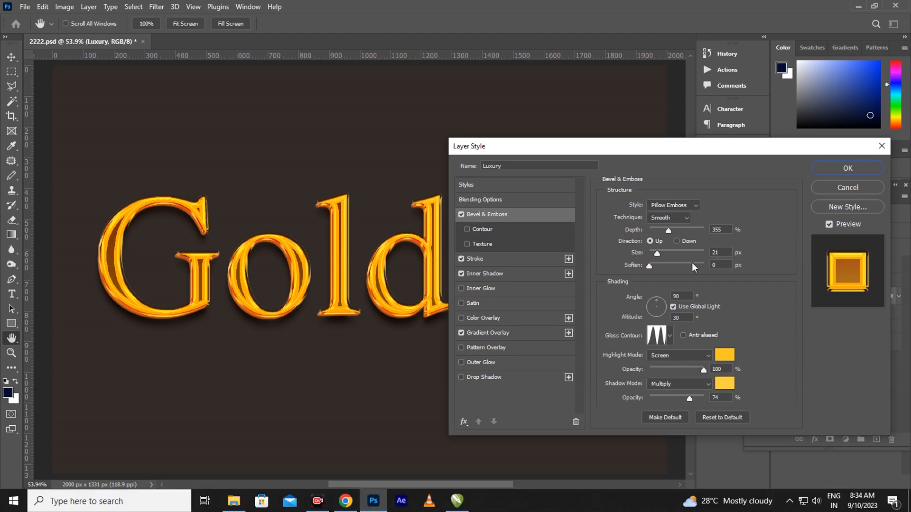
{"action": "mouse_move", "coordinate": [658, 255]}
{"action": "left_mouse_down"}
{"action": "mouse_move", "coordinate": [665, 256]}
{"action": "mouse_move", "coordinate": [652, 256]}
{"action": "left_mouse_up"}
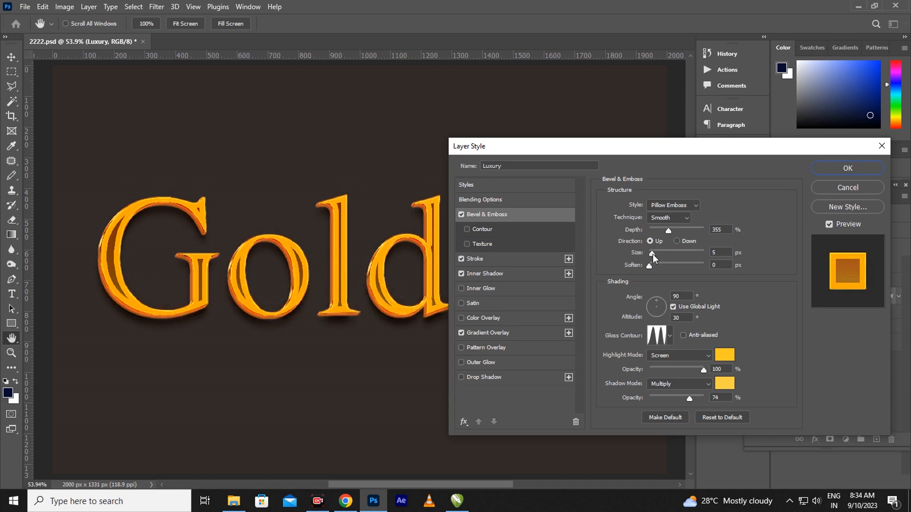
{"action": "left_click_drag", "start_coordinate": [654, 256], "coordinate": [659, 269]}
{"action": "left_click_drag", "start_coordinate": [667, 229], "coordinate": [674, 230]}
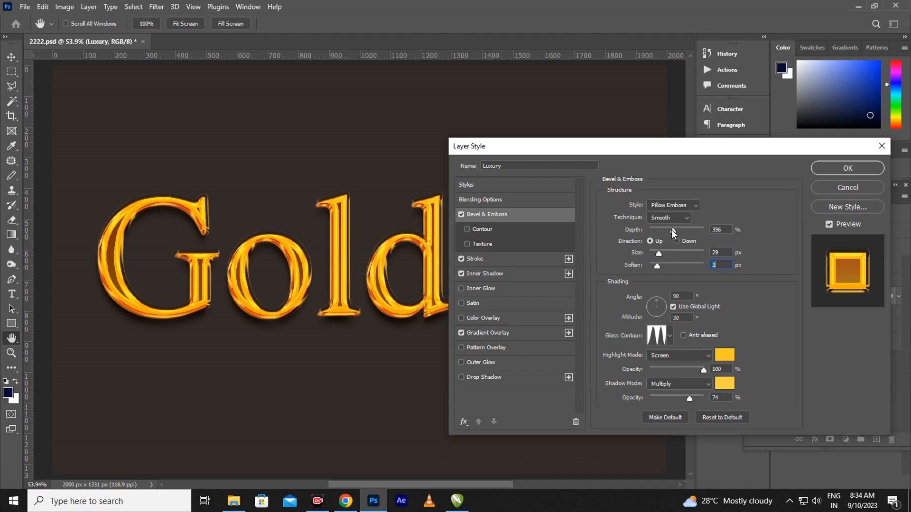
{"action": "left_click_drag", "start_coordinate": [671, 229], "coordinate": [670, 229]}
Set the Luxury layer's Stroke size to 21 px, keeping opacity at 100%
{"action": "left_click", "coordinate": [476, 259]}
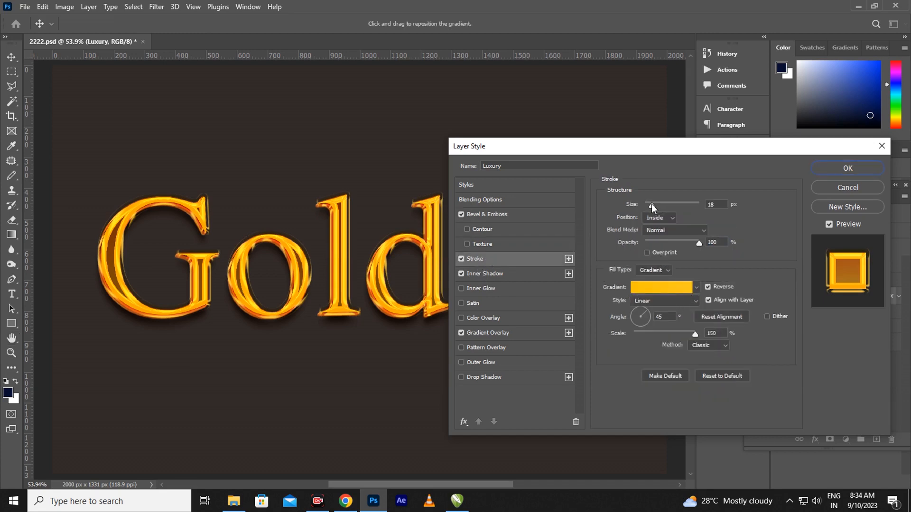
{"action": "left_click_drag", "start_coordinate": [651, 204], "coordinate": [653, 206]}
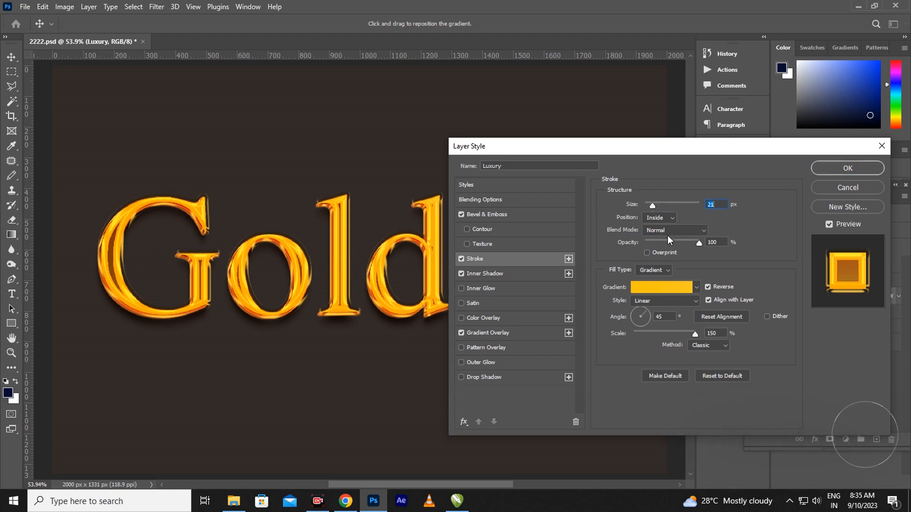
{"action": "mouse_move", "coordinate": [699, 243]}
{"action": "left_mouse_down"}
{"action": "mouse_move", "coordinate": [683, 243]}
{"action": "mouse_move", "coordinate": [710, 247]}
{"action": "left_mouse_up"}
Recolour the stroke gradient's left stop to fbc520 at location 2
{"action": "left_click", "coordinate": [683, 287]}
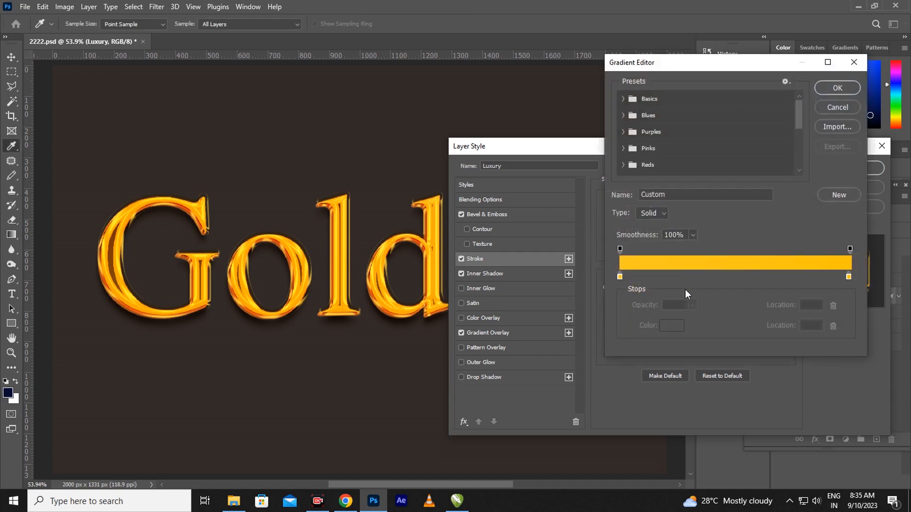
{"action": "left_click", "coordinate": [620, 276]}
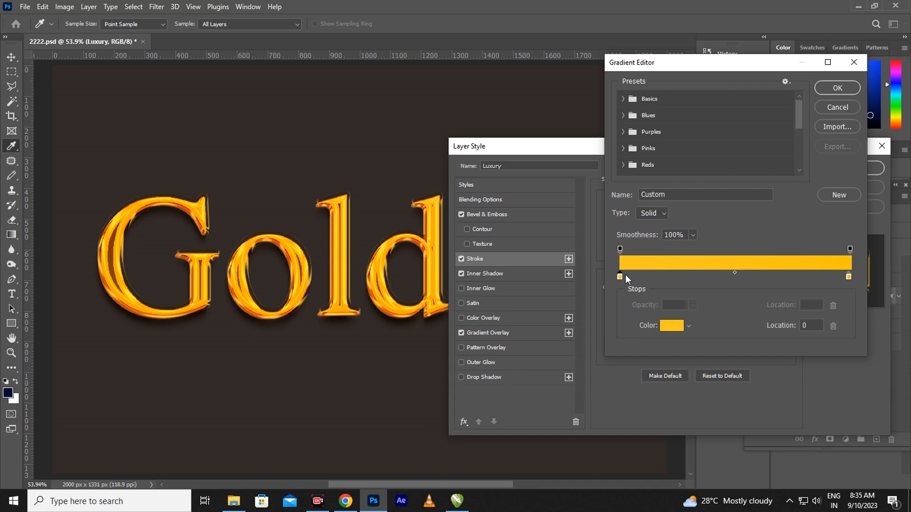
{"action": "left_click", "coordinate": [670, 326]}
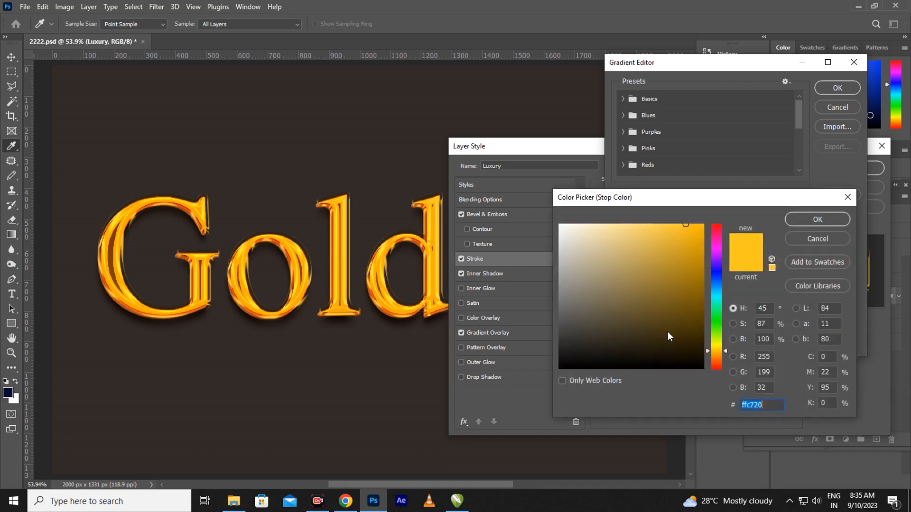
{"action": "left_click", "coordinate": [685, 227]}
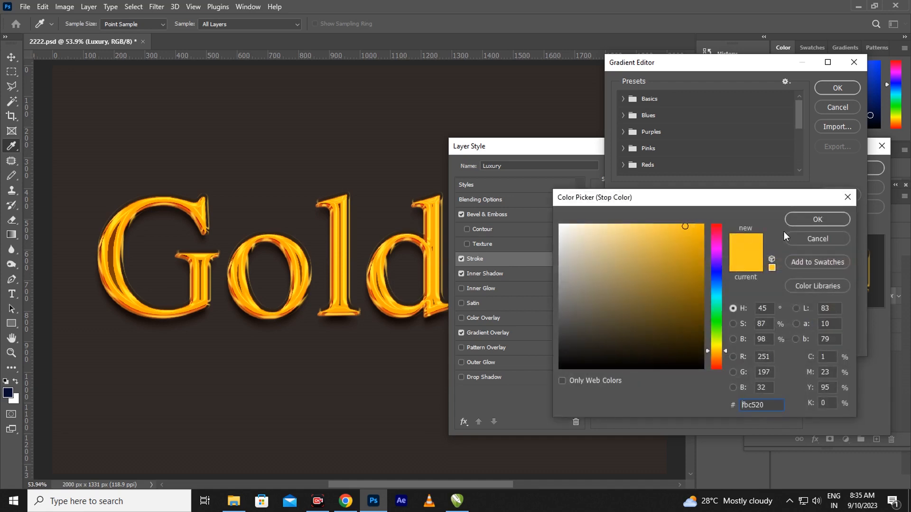
{"action": "left_click", "coordinate": [807, 219]}
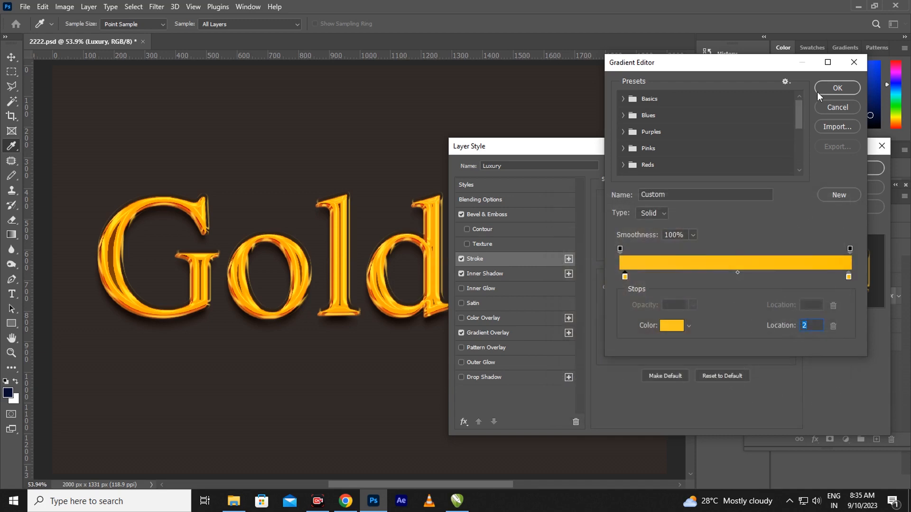
{"action": "left_click", "coordinate": [837, 87]}
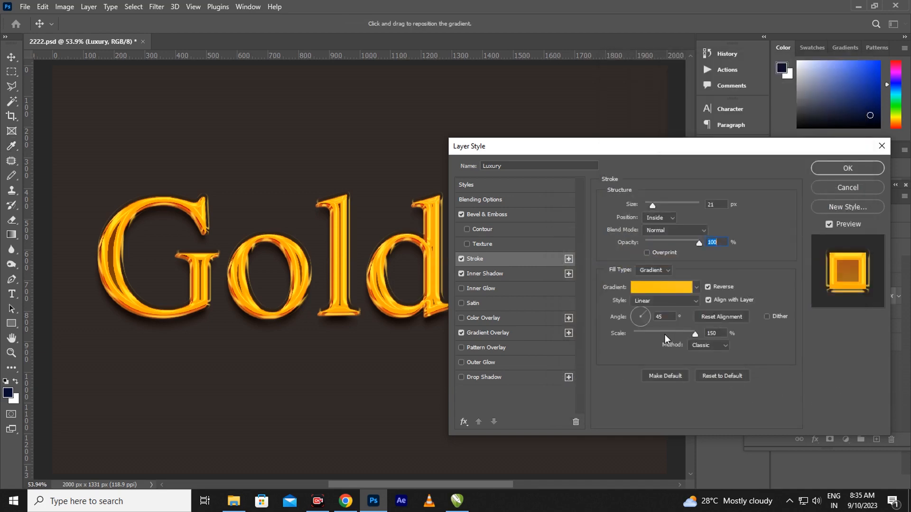
Set Luxury's Inner Shadow to Distance 25 px, Choke 10% and Size 6 px
{"action": "left_click", "coordinate": [502, 273]}
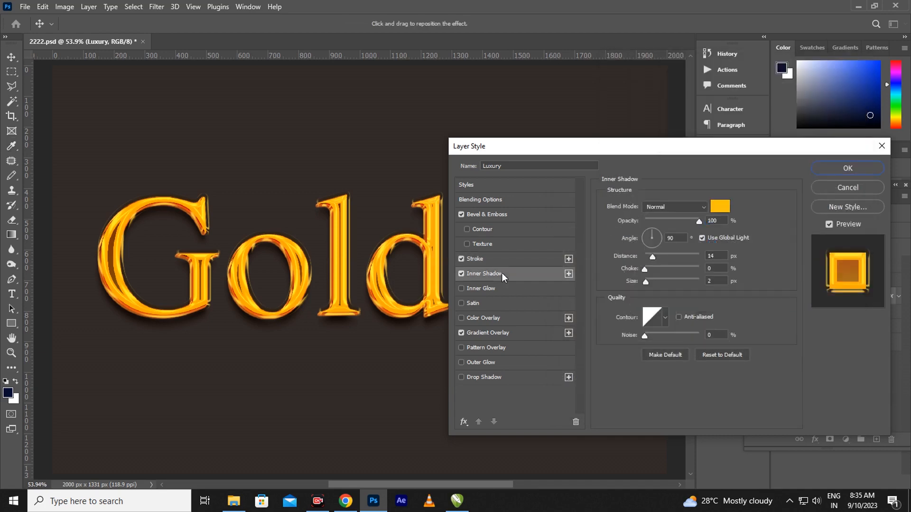
{"action": "left_click", "coordinate": [660, 257]}
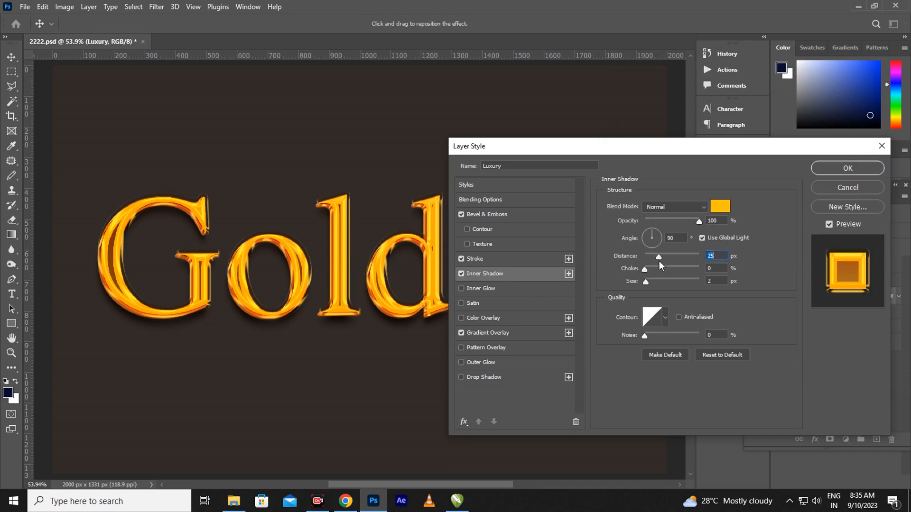
{"action": "left_click_drag", "start_coordinate": [645, 269], "coordinate": [651, 268]}
{"action": "left_click", "coordinate": [648, 279]}
{"action": "left_click", "coordinate": [497, 332]}
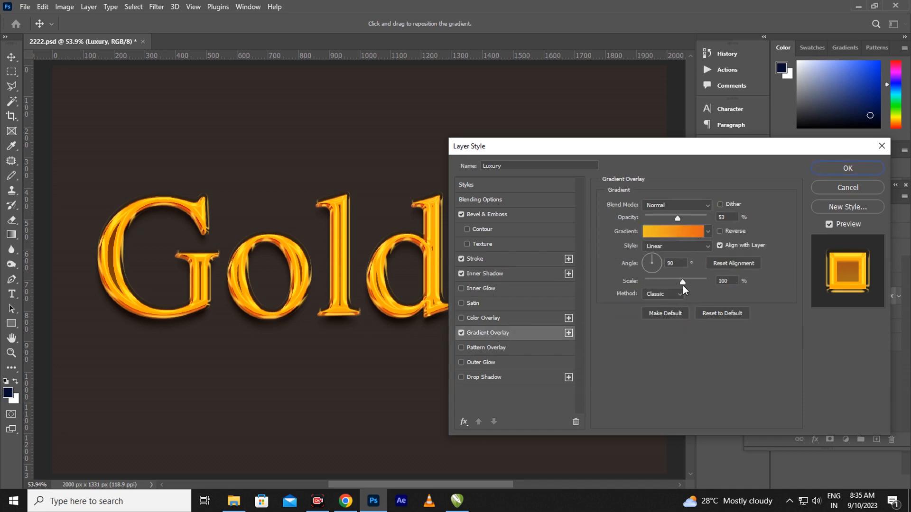
Scale the Gradient Overlay to 99%, move its left stop to location 7 as f8c222, and apply
{"action": "left_click_drag", "start_coordinate": [690, 280], "coordinate": [683, 282]}
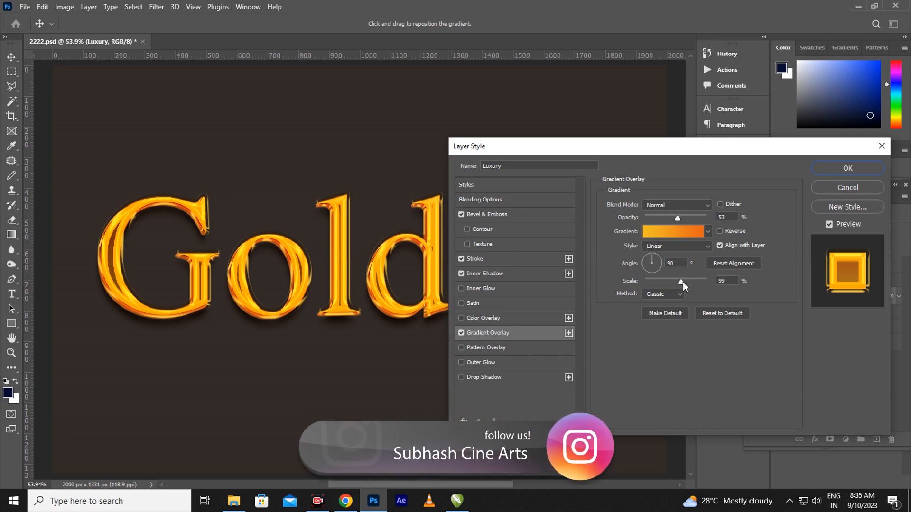
{"action": "left_click", "coordinate": [682, 281]}
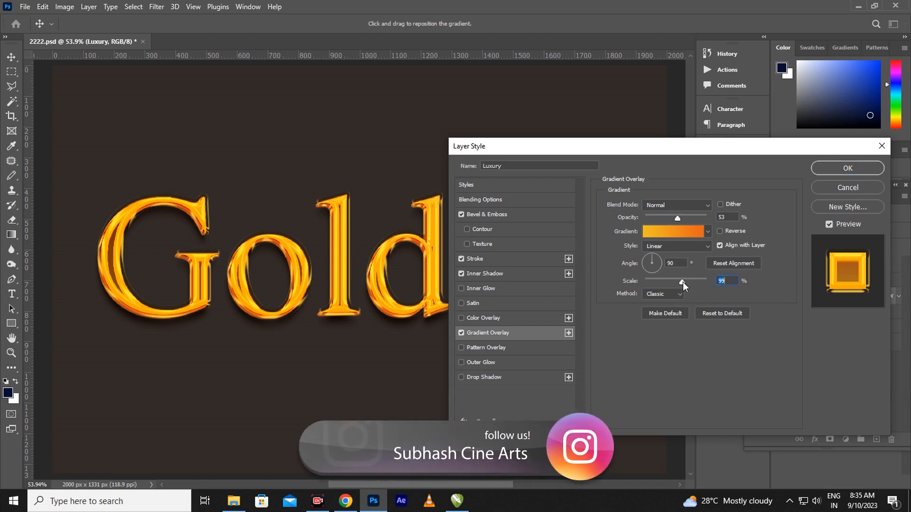
{"action": "left_click", "coordinate": [679, 229]}
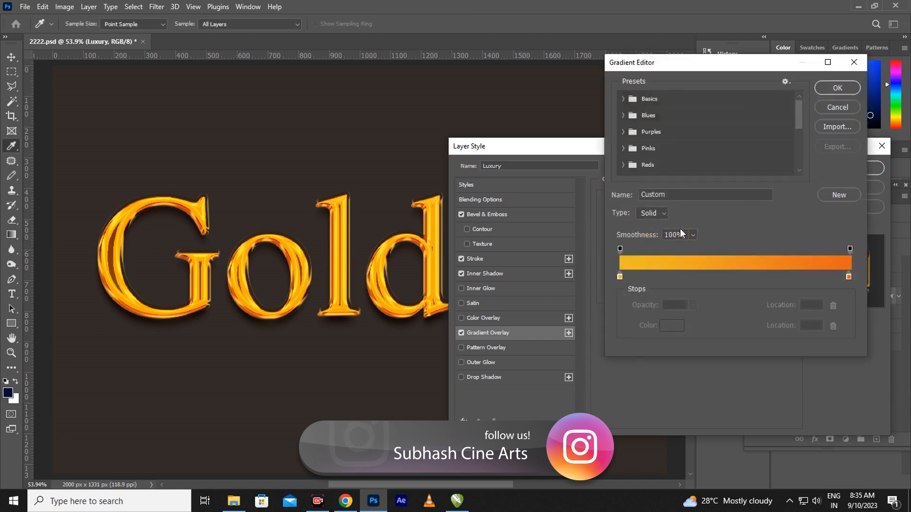
{"action": "left_click", "coordinate": [620, 277]}
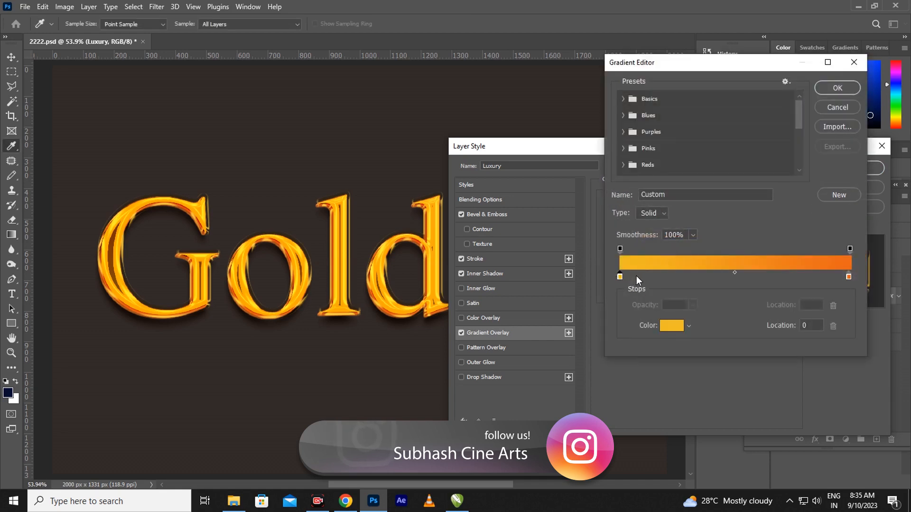
{"action": "left_click_drag", "start_coordinate": [637, 276], "coordinate": [637, 275]}
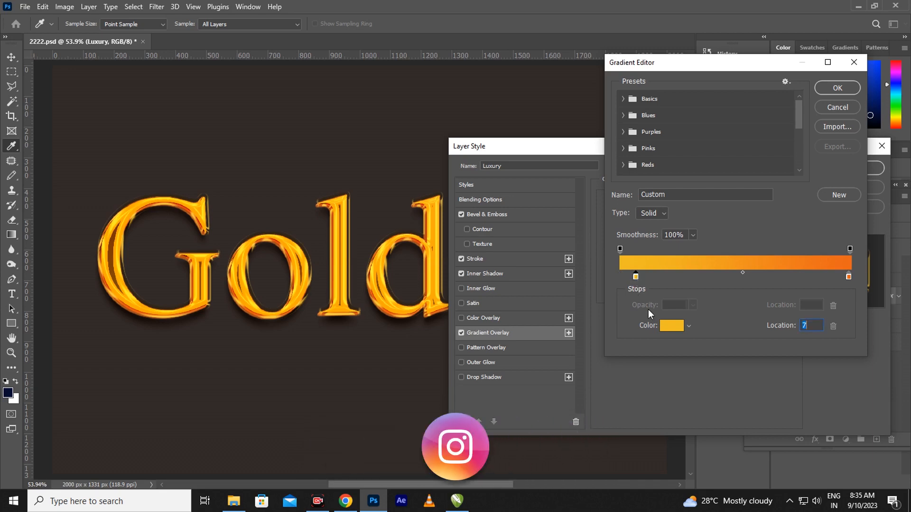
{"action": "left_click", "coordinate": [676, 326]}
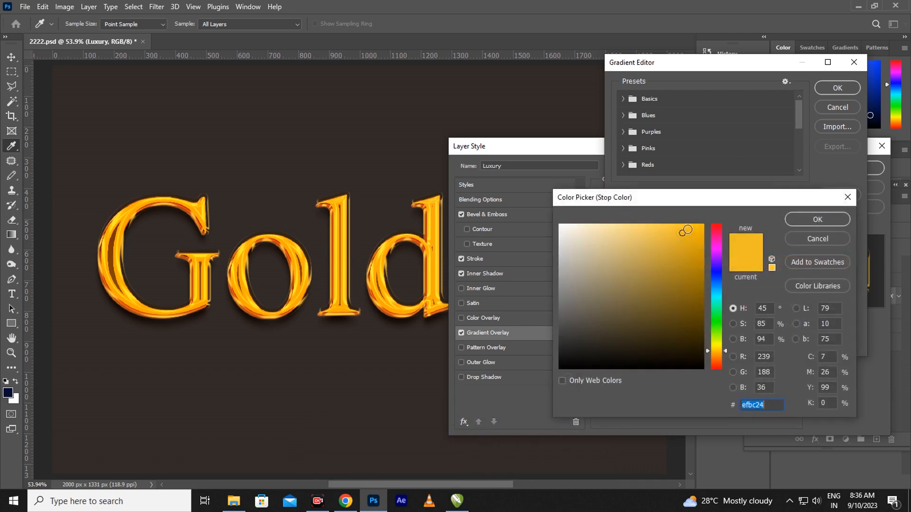
{"action": "left_click", "coordinate": [808, 219]}
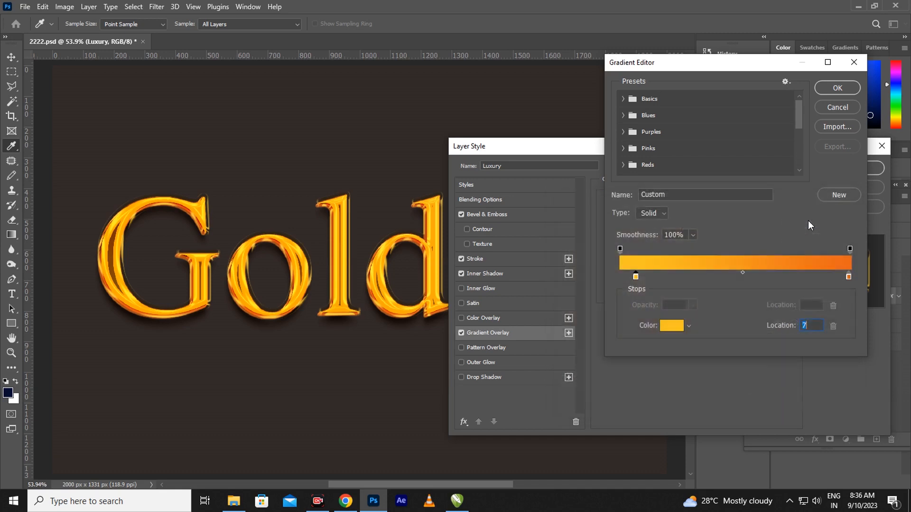
{"action": "left_click", "coordinate": [838, 89]}
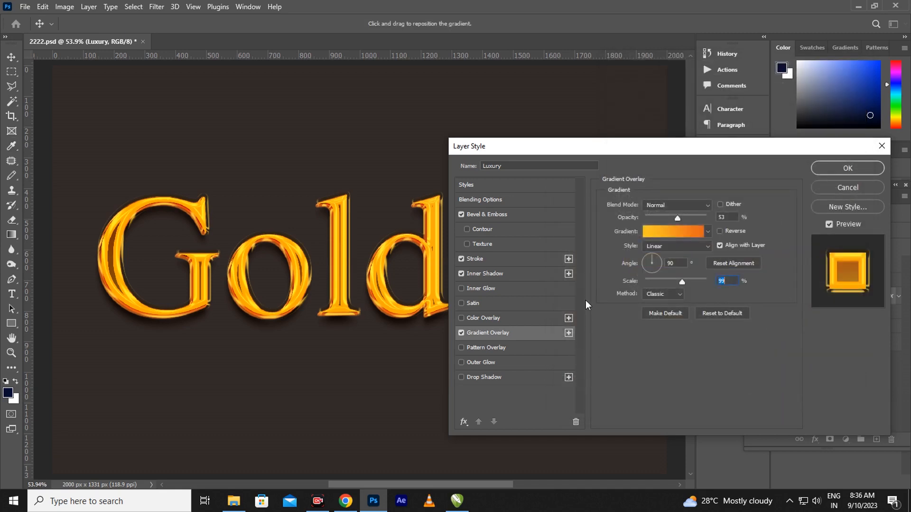
{"action": "left_click", "coordinate": [844, 169]}
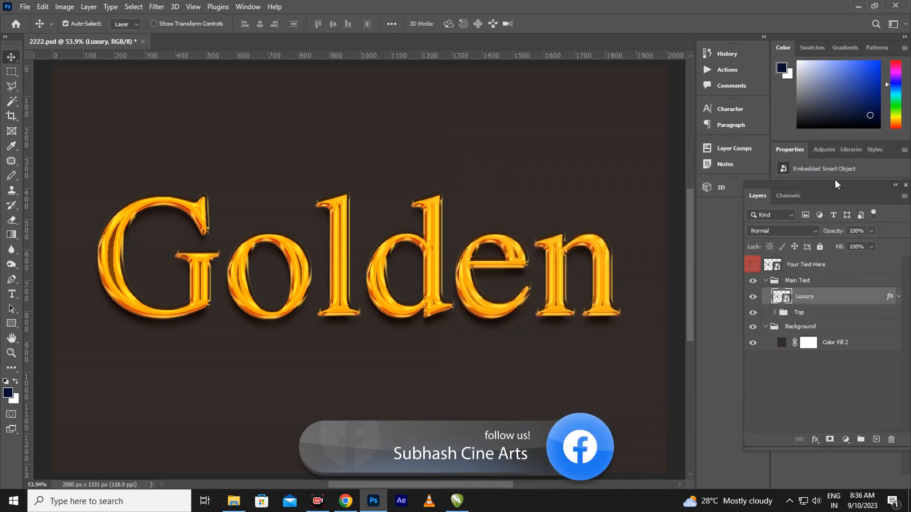
In the Top group, enlarge Love11 copy's bevel to 10 px and edit its highlight opacity
{"action": "left_click", "coordinate": [775, 314]}
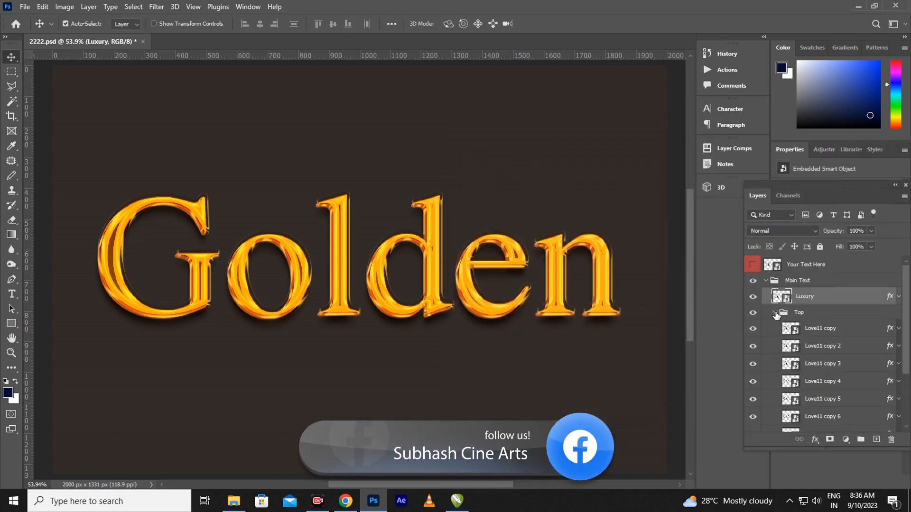
{"action": "left_click", "coordinate": [889, 331]}
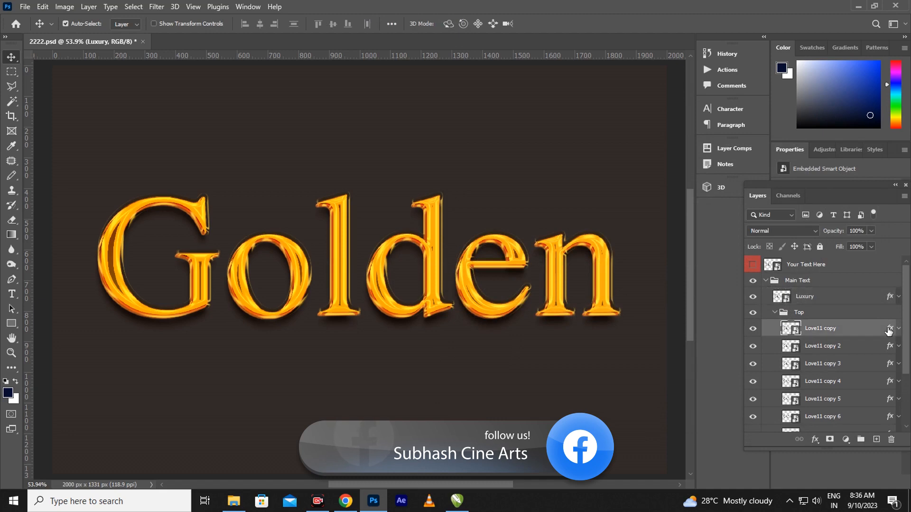
{"action": "key", "text": "h"}
{"action": "double_click", "coordinate": [889, 330]}
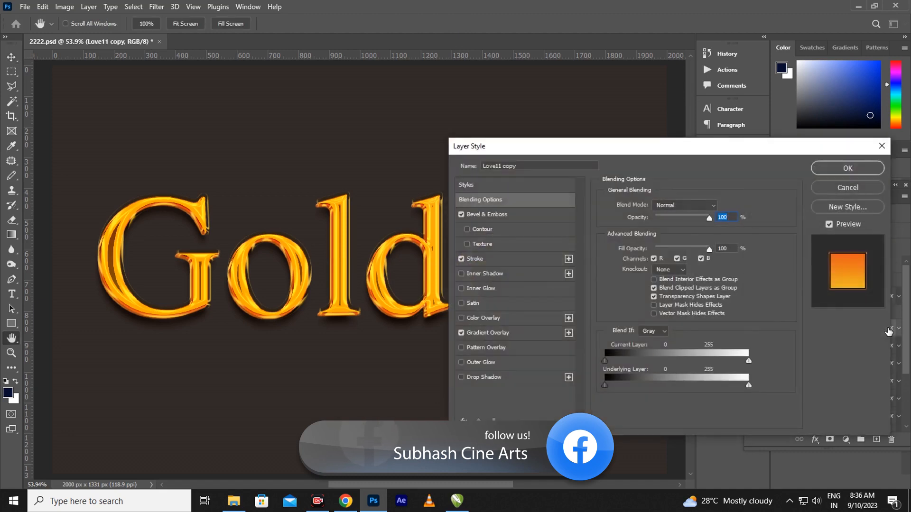
{"action": "left_click", "coordinate": [511, 215]}
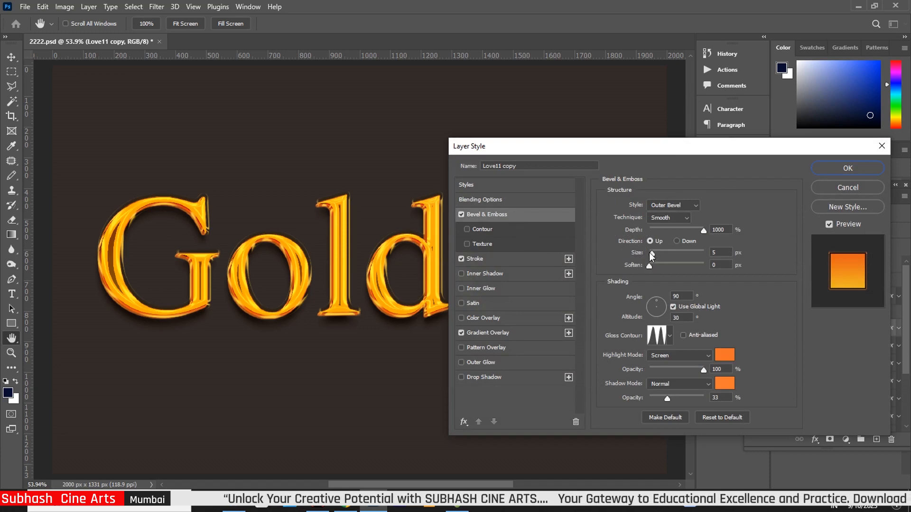
{"action": "left_click_drag", "start_coordinate": [651, 253], "coordinate": [657, 255]}
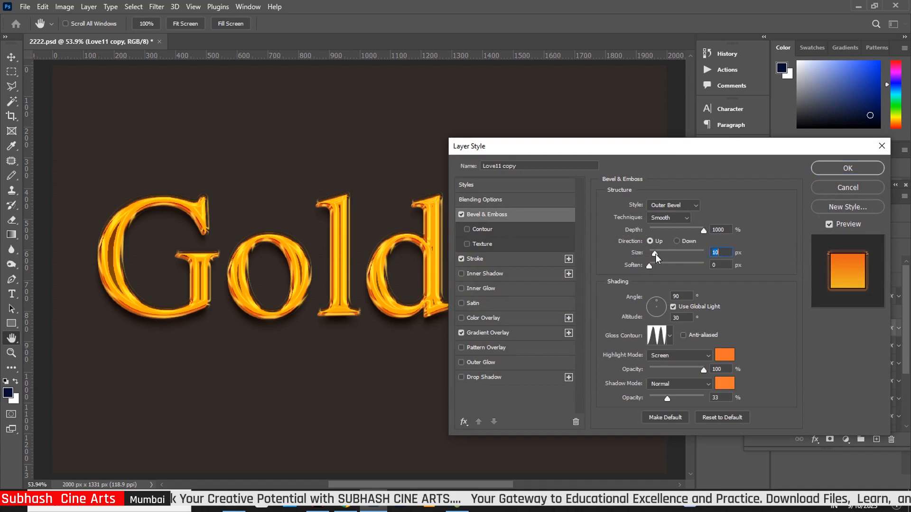
{"action": "left_click", "coordinate": [705, 370]}
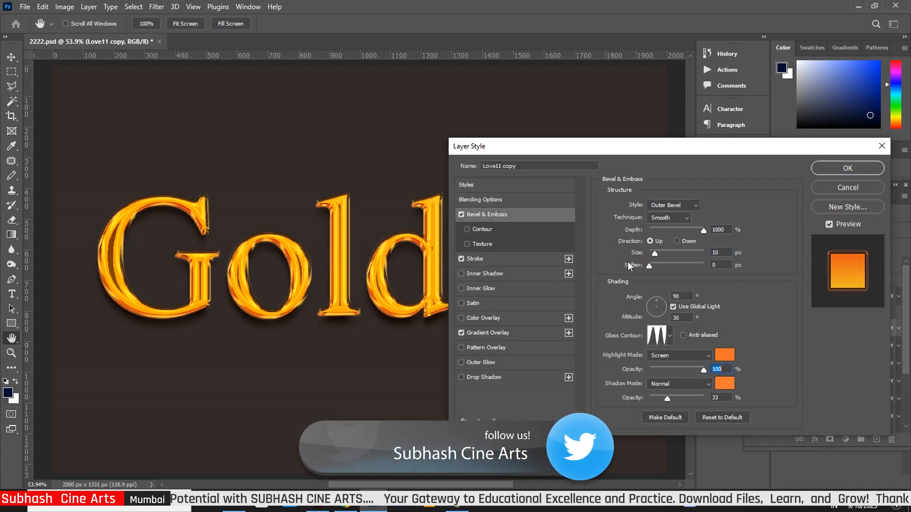
Scale Love11 copy's stroke gradient down to 92% and its gradient overlay to 106%
{"action": "left_click", "coordinate": [494, 258]}
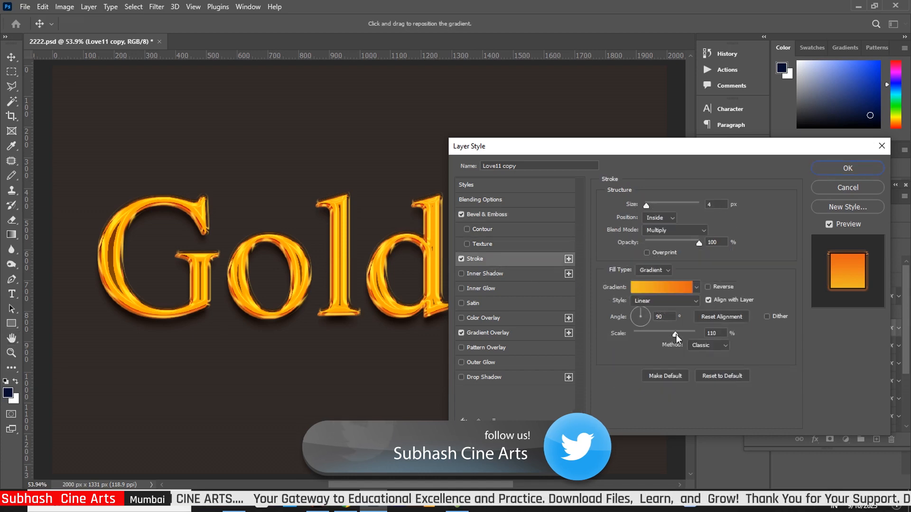
{"action": "left_click_drag", "start_coordinate": [676, 334], "coordinate": [669, 336]}
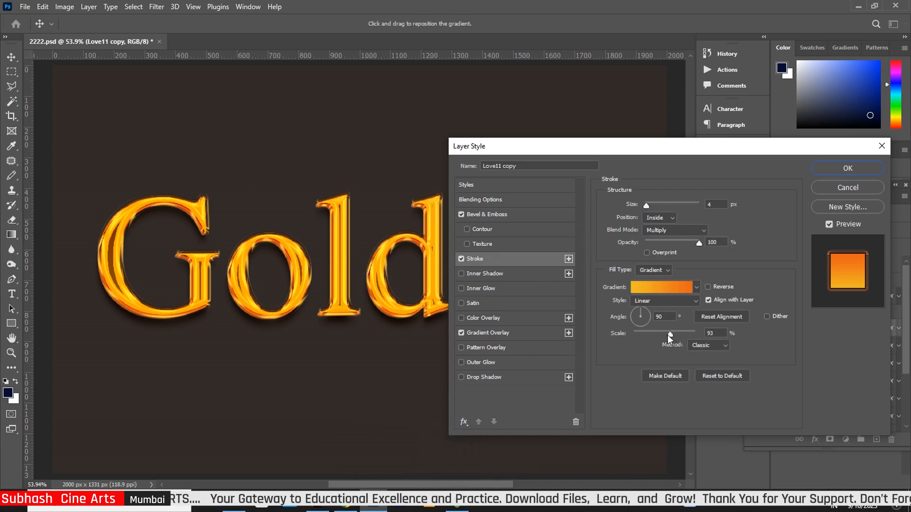
{"action": "left_click", "coordinate": [487, 332]}
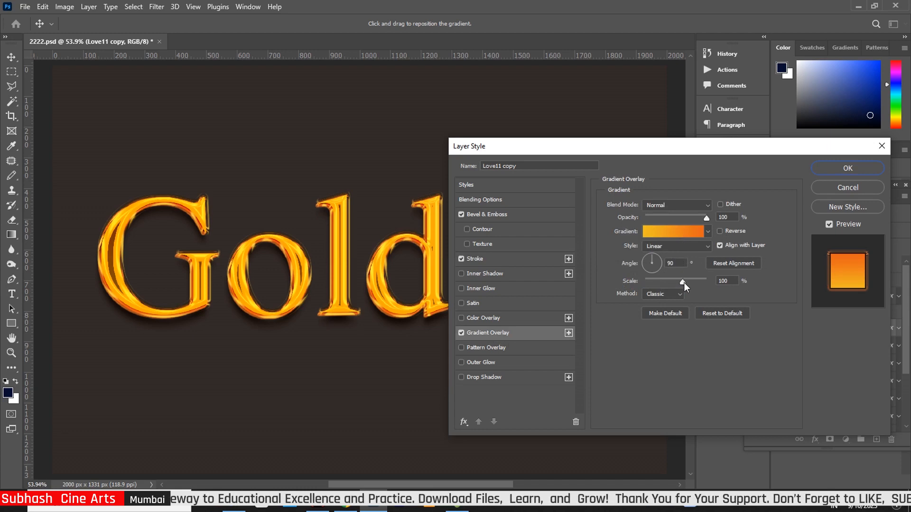
{"action": "left_click_drag", "start_coordinate": [682, 284], "coordinate": [685, 288]}
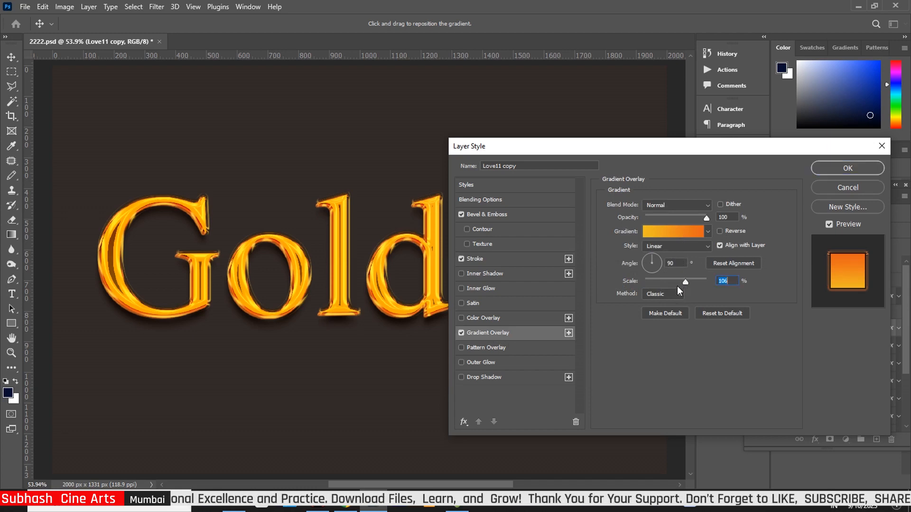
{"action": "left_click", "coordinate": [846, 168]}
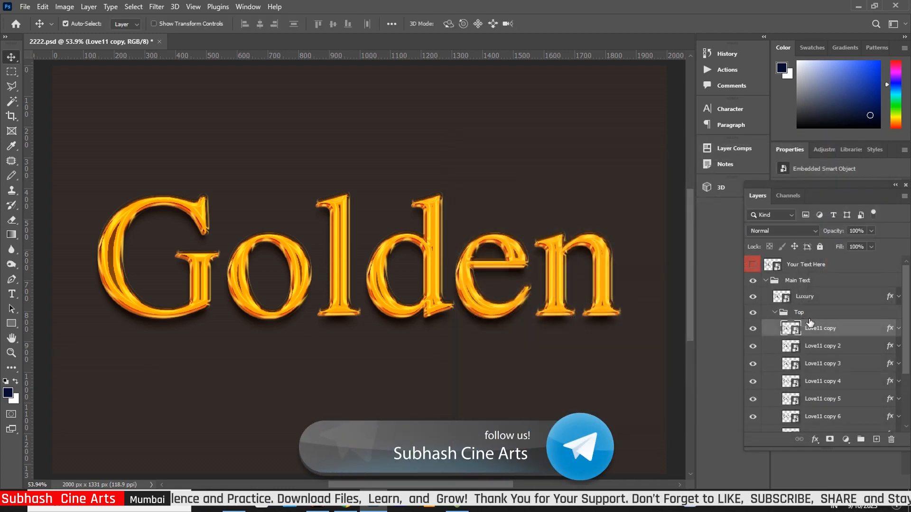
Give Love11 copy 2 a 7 px bevel with 1 px soften and a 3 px stroke scaled to 110%
{"action": "key", "text": "h"}
{"action": "double_click", "coordinate": [891, 350]}
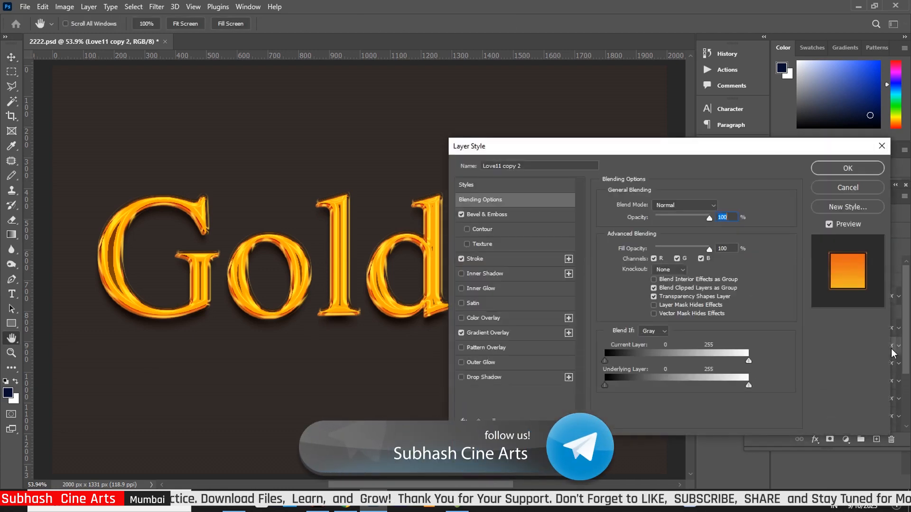
{"action": "left_click", "coordinate": [508, 214]}
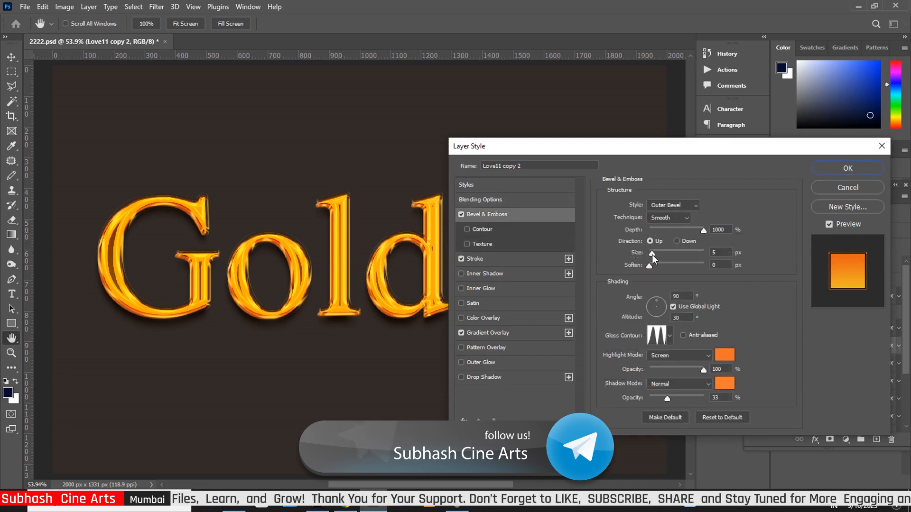
{"action": "left_click_drag", "start_coordinate": [653, 258], "coordinate": [654, 258]}
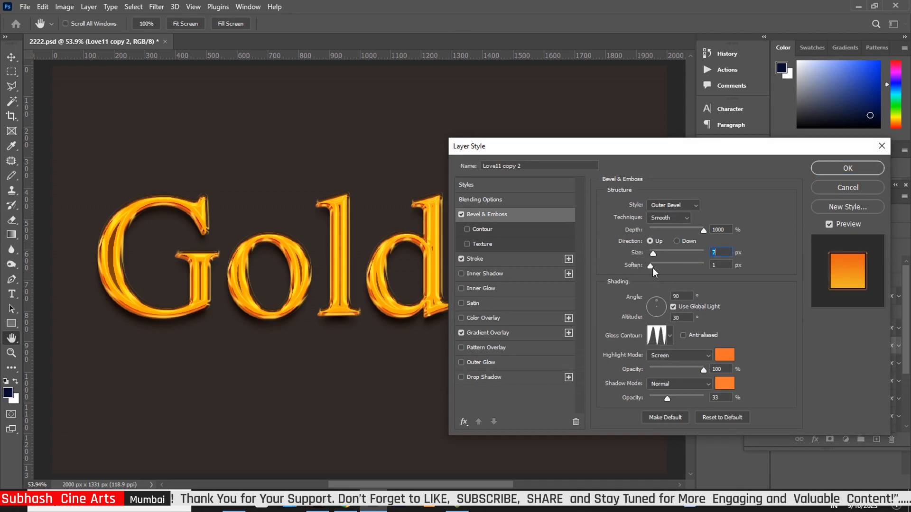
{"action": "left_click", "coordinate": [502, 260]}
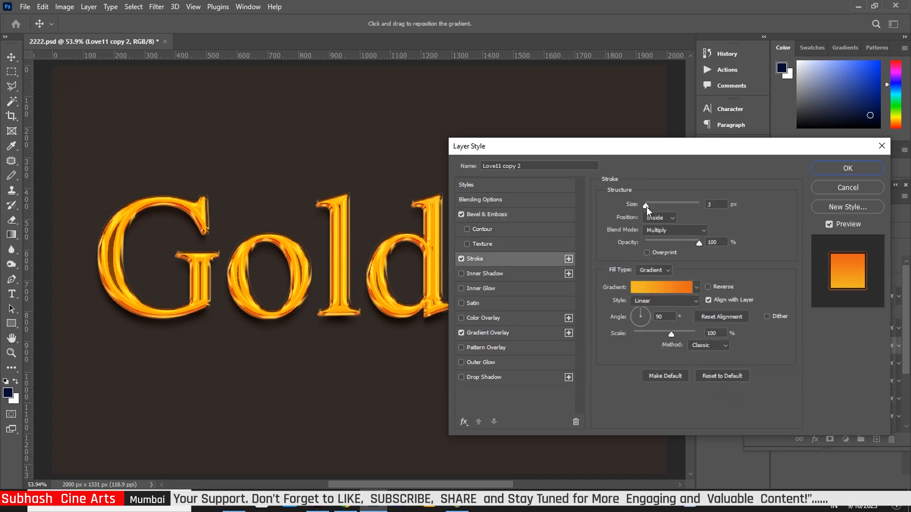
{"action": "left_click", "coordinate": [646, 207]}
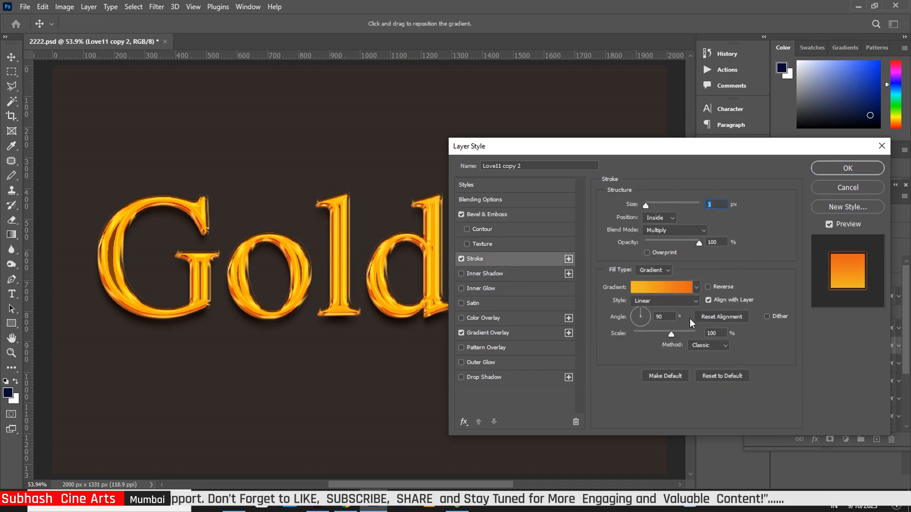
{"action": "left_click", "coordinate": [848, 168]}
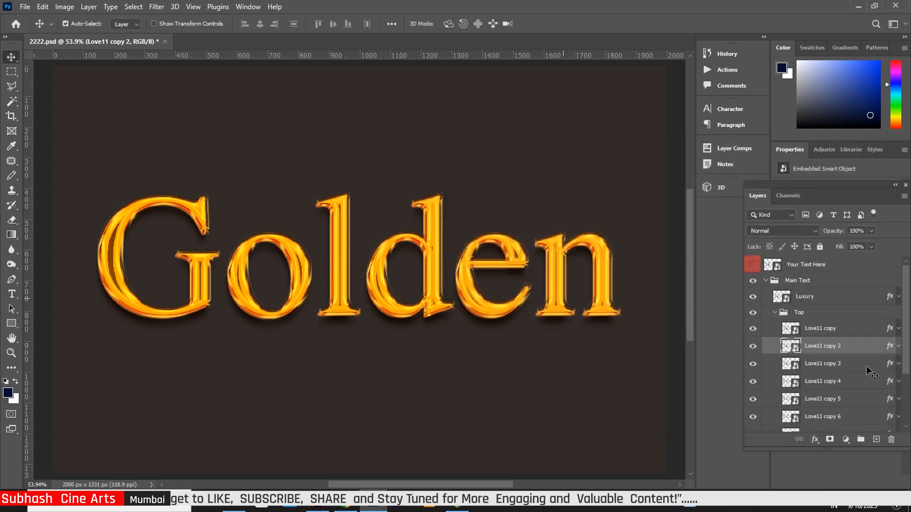
Adjust Love11 copy 3's bevel size and lower its highlight opacity to 99%
{"action": "left_click", "coordinate": [891, 365]}
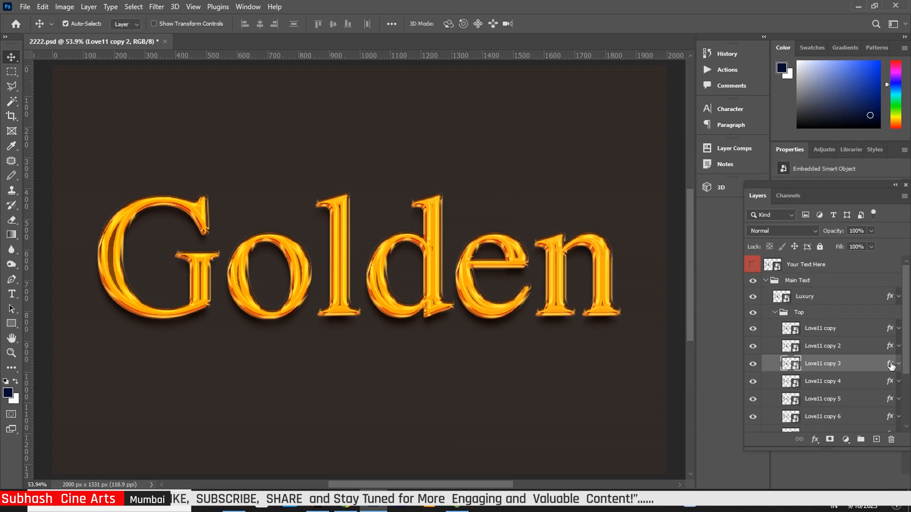
{"action": "key", "text": "h"}
{"action": "double_click", "coordinate": [885, 366]}
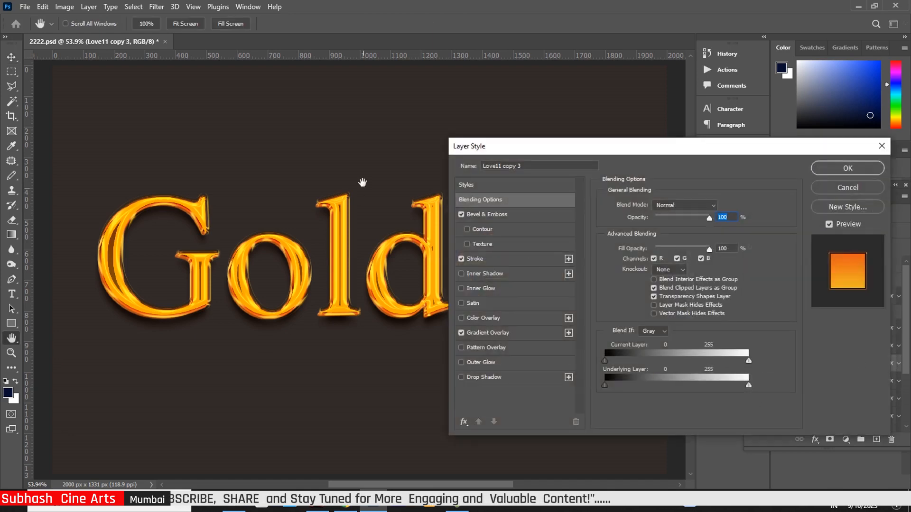
{"action": "left_click", "coordinate": [492, 216]}
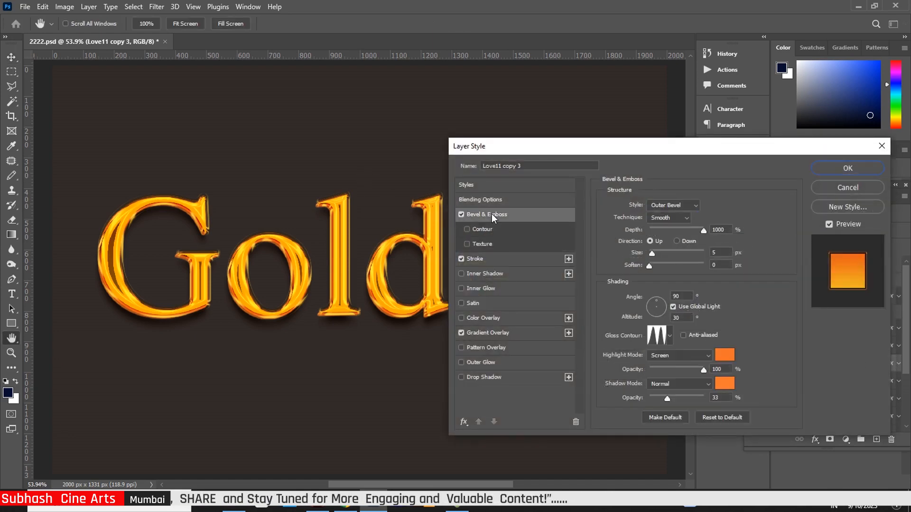
{"action": "left_click_drag", "start_coordinate": [654, 258], "coordinate": [650, 260]}
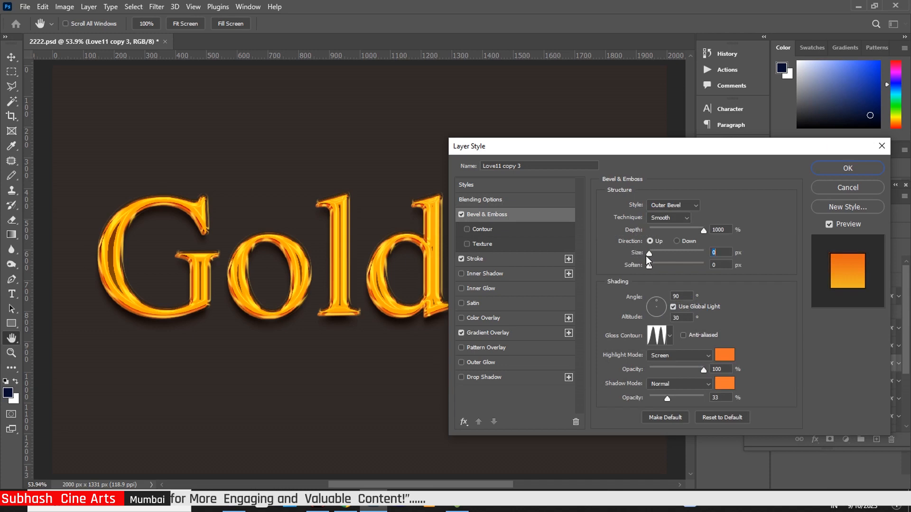
{"action": "left_click", "coordinate": [702, 370]}
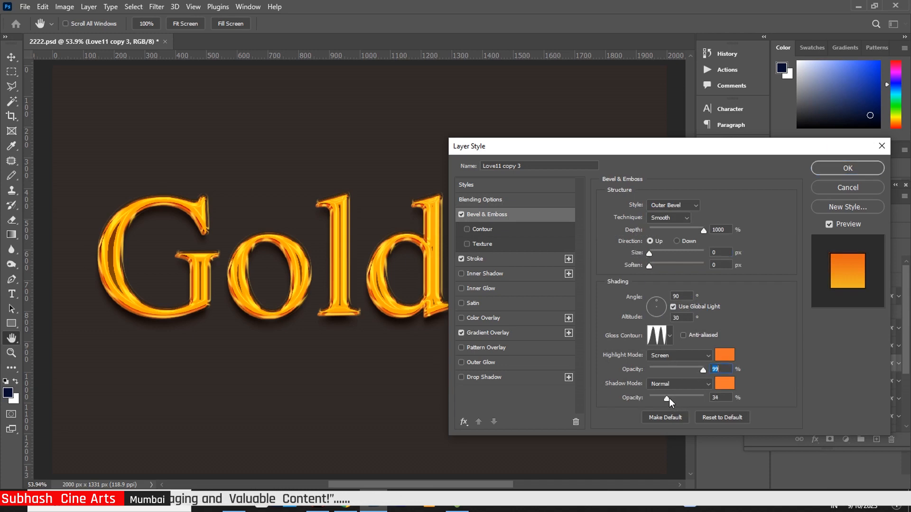
Scale Love11 copy 3's stroke gradient to 108% and adjust the gradient's left colour stop
{"action": "left_click", "coordinate": [488, 259]}
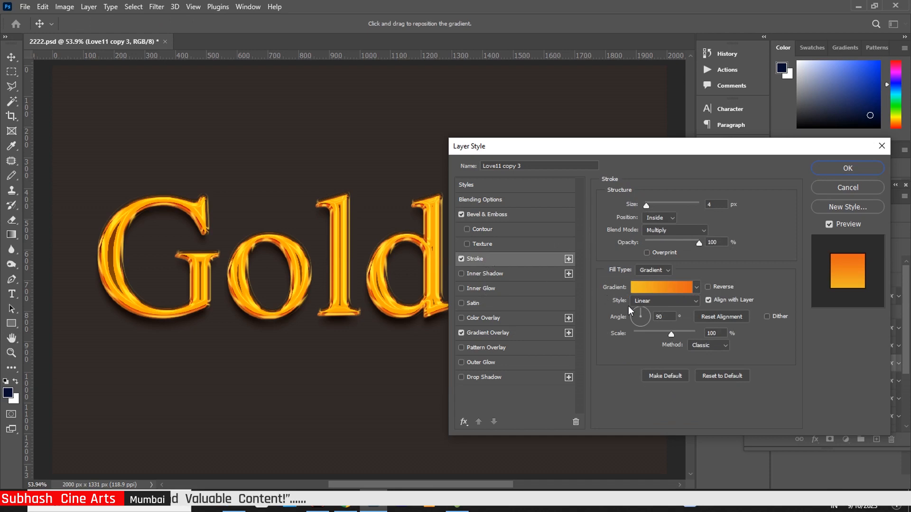
{"action": "left_click_drag", "start_coordinate": [671, 335], "coordinate": [674, 335]}
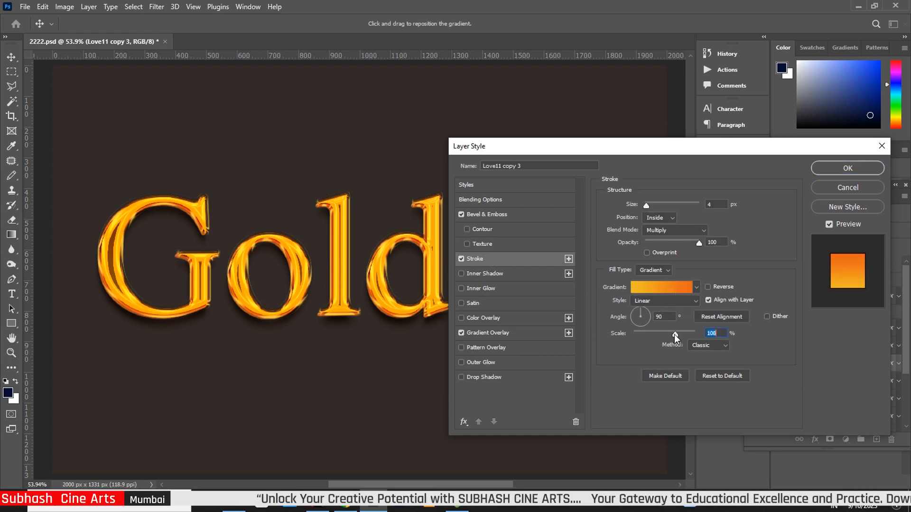
{"action": "left_click", "coordinate": [656, 287]}
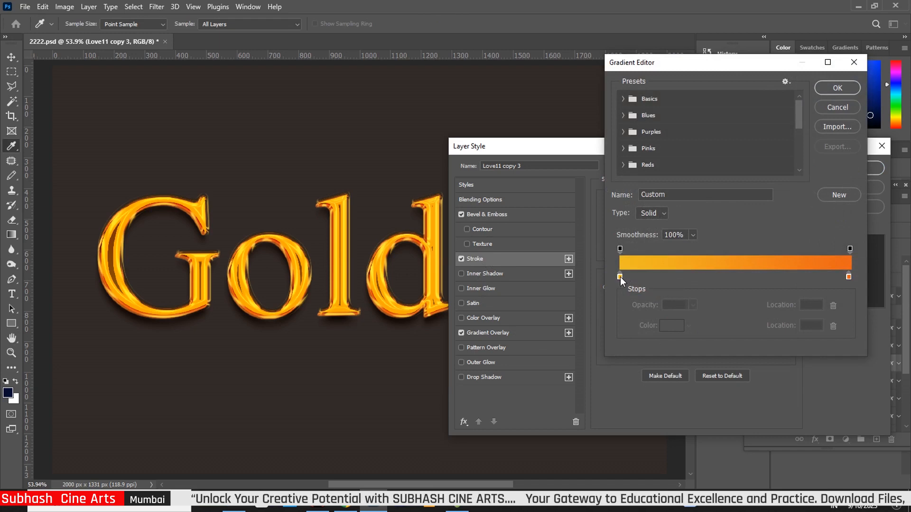
{"action": "left_click", "coordinate": [620, 277]}
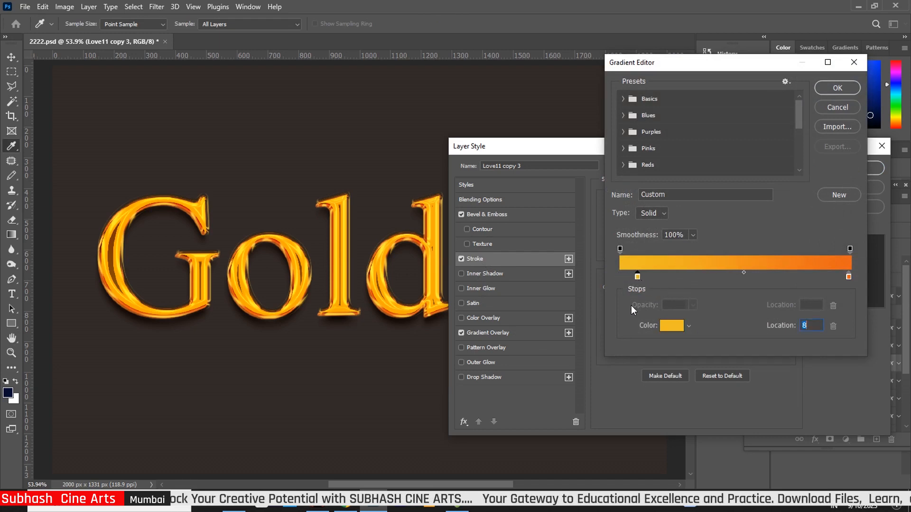
{"action": "left_click", "coordinate": [836, 88]}
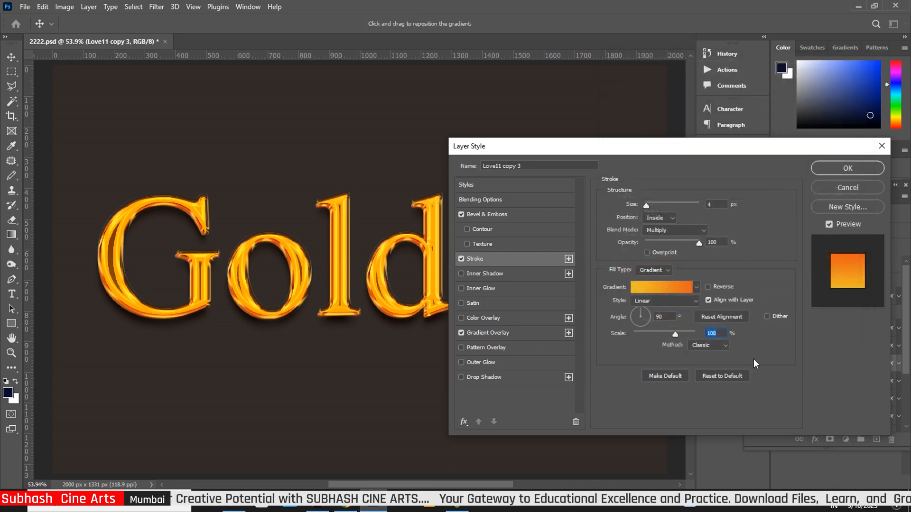
{"action": "left_click", "coordinate": [846, 169]}
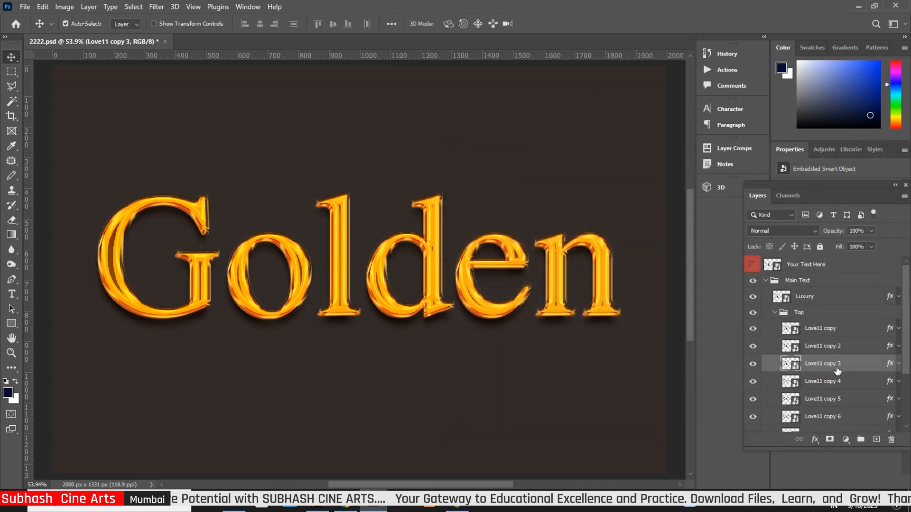
Edit Love11 copy 4's bevel size and scale its 4 px stroke gradient to 105%
{"action": "left_click", "coordinate": [892, 384]}
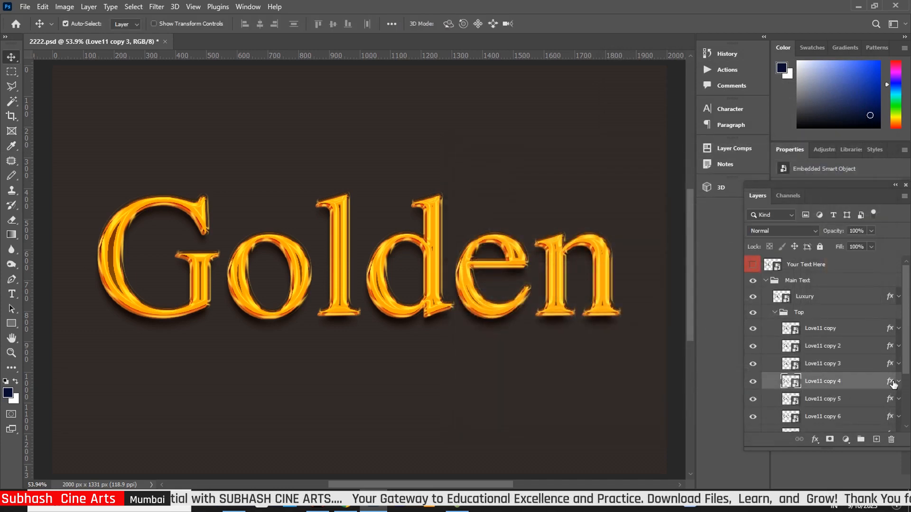
{"action": "key", "text": "h"}
{"action": "double_click", "coordinate": [892, 383]}
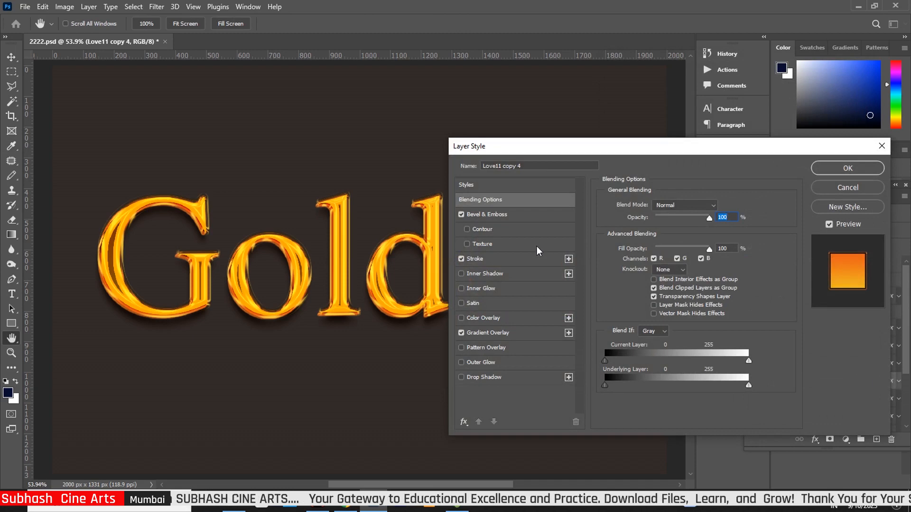
{"action": "left_click", "coordinate": [510, 218]}
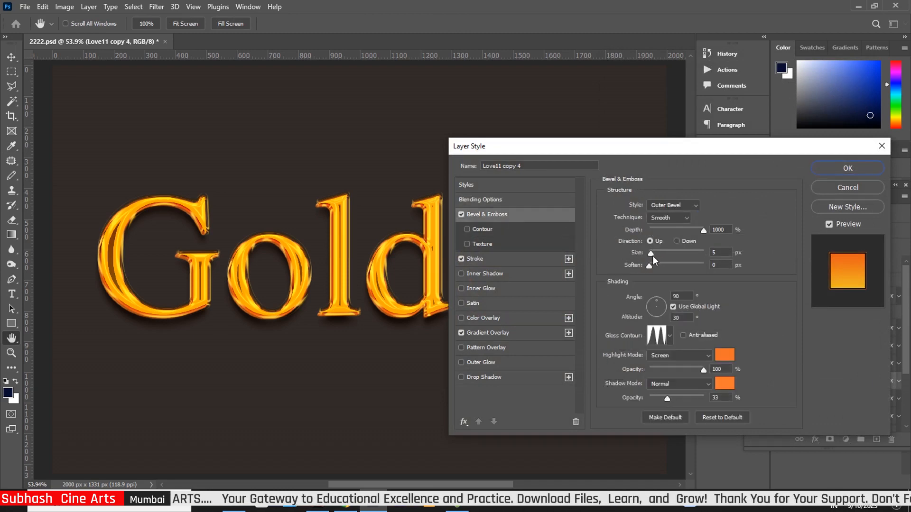
{"action": "left_click", "coordinate": [653, 256]}
{"action": "left_click", "coordinate": [500, 258]}
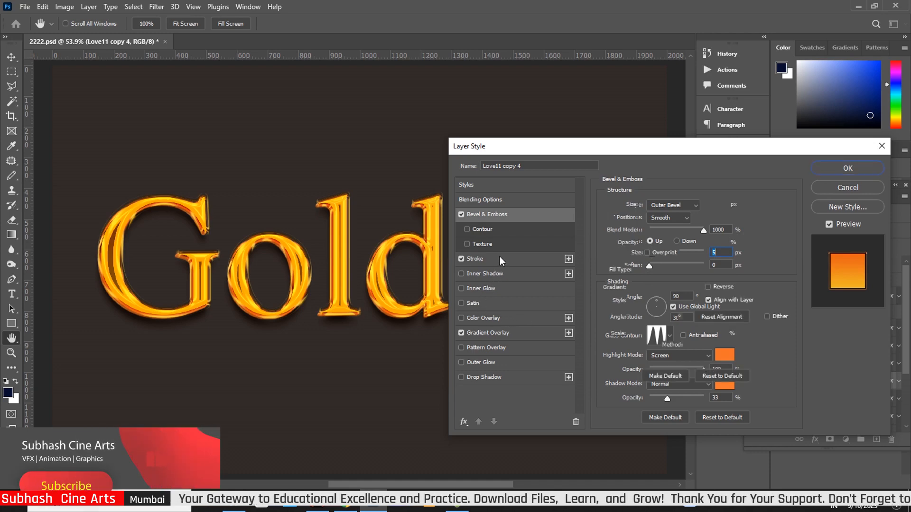
{"action": "left_click_drag", "start_coordinate": [671, 334], "coordinate": [675, 336]}
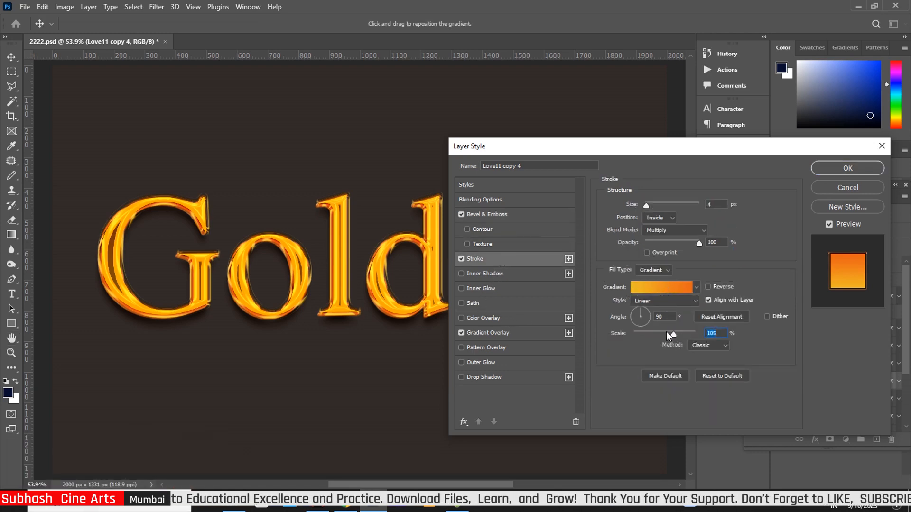
{"action": "left_click", "coordinate": [825, 169]}
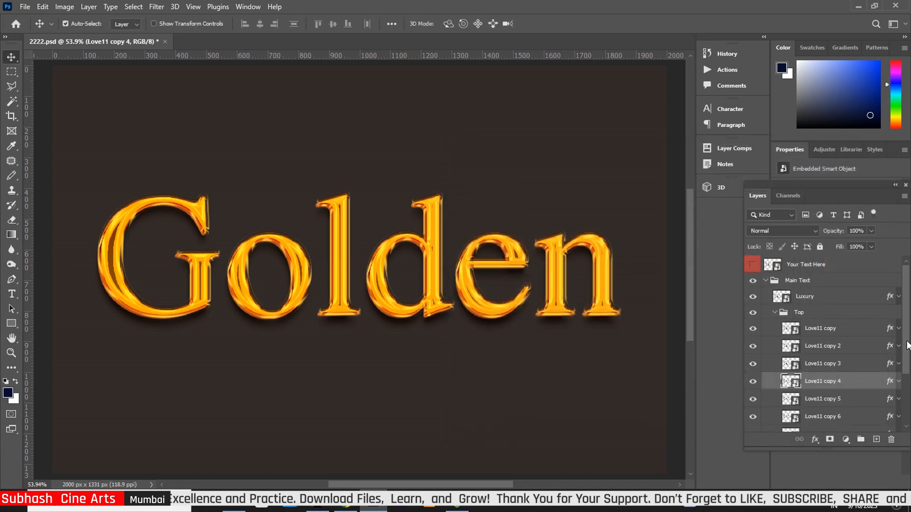
{"action": "left_click_drag", "start_coordinate": [906, 350], "coordinate": [899, 408]}
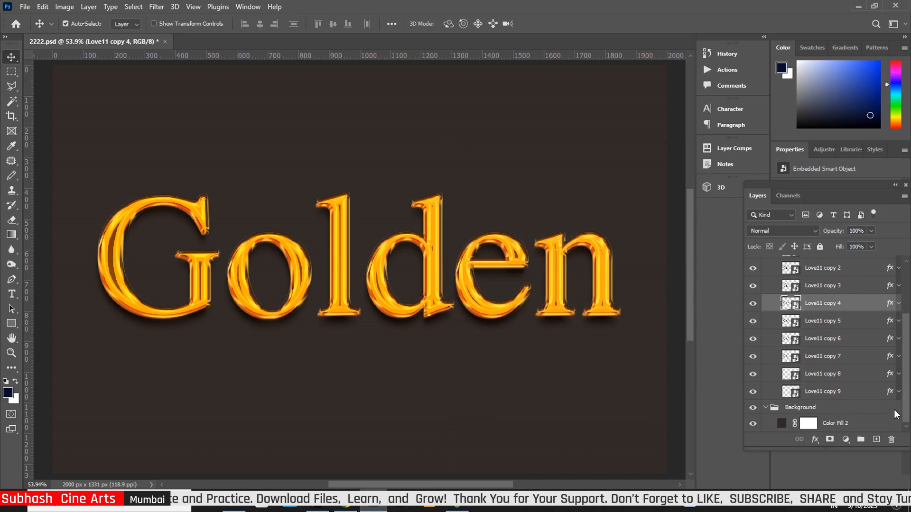
Change the Color Fill 2 background from greyish 312a27 to very dark brown 191310
{"action": "left_click", "coordinate": [781, 424]}
{"action": "double_click", "coordinate": [781, 422]}
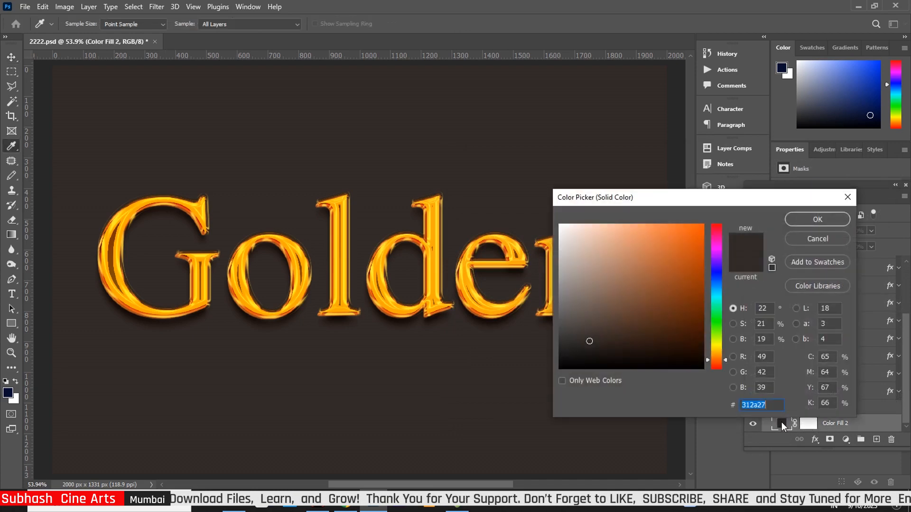
{"action": "left_click", "coordinate": [614, 357]}
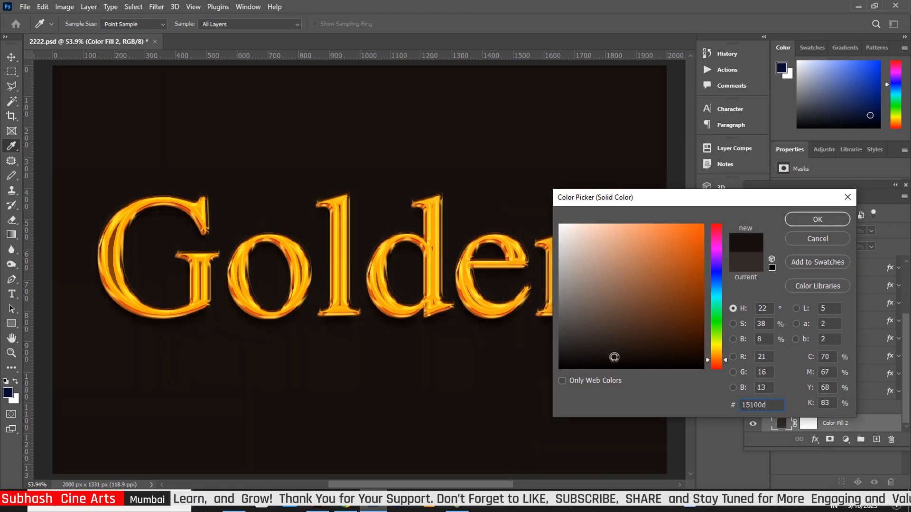
{"action": "left_click", "coordinate": [694, 359]}
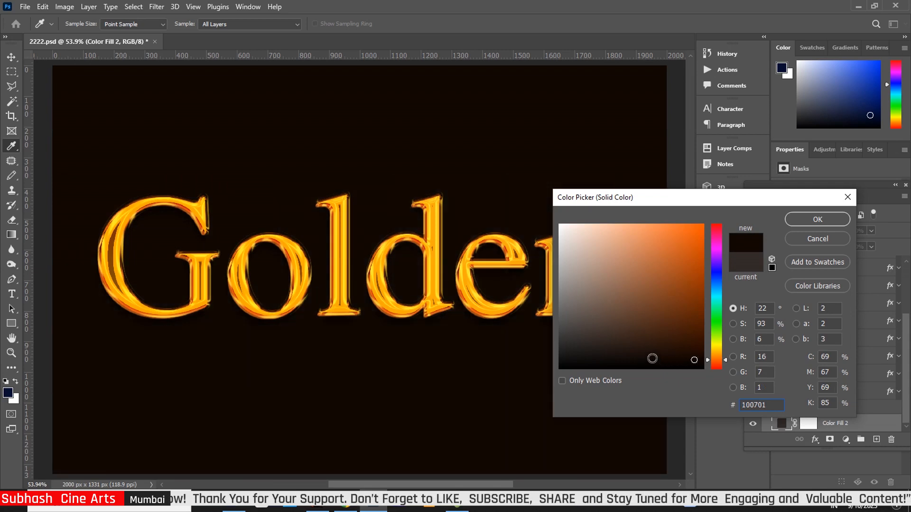
{"action": "left_click", "coordinate": [663, 340]}
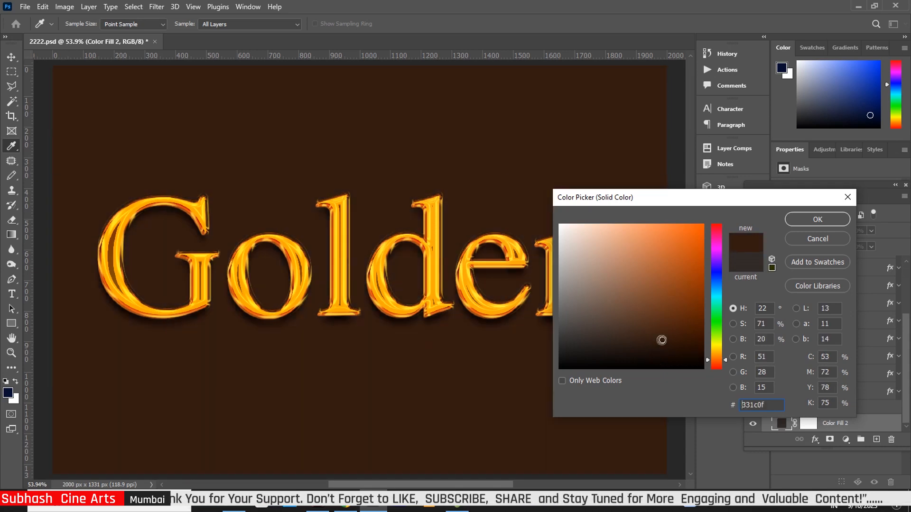
{"action": "left_click", "coordinate": [610, 348]}
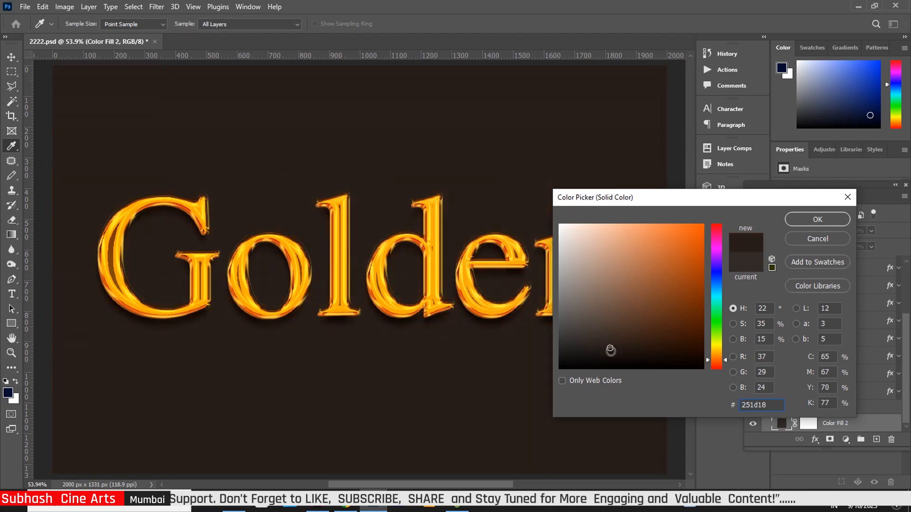
{"action": "left_click", "coordinate": [611, 355]}
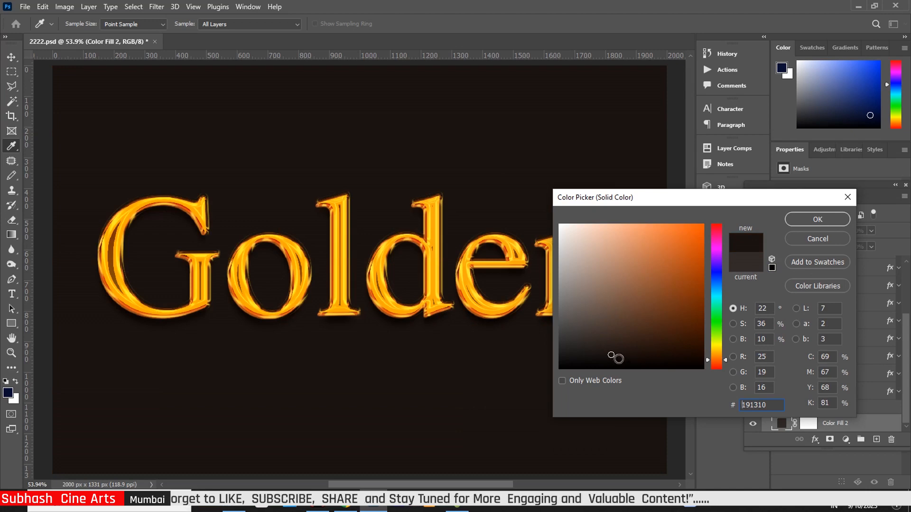
{"action": "left_click", "coordinate": [817, 219]}
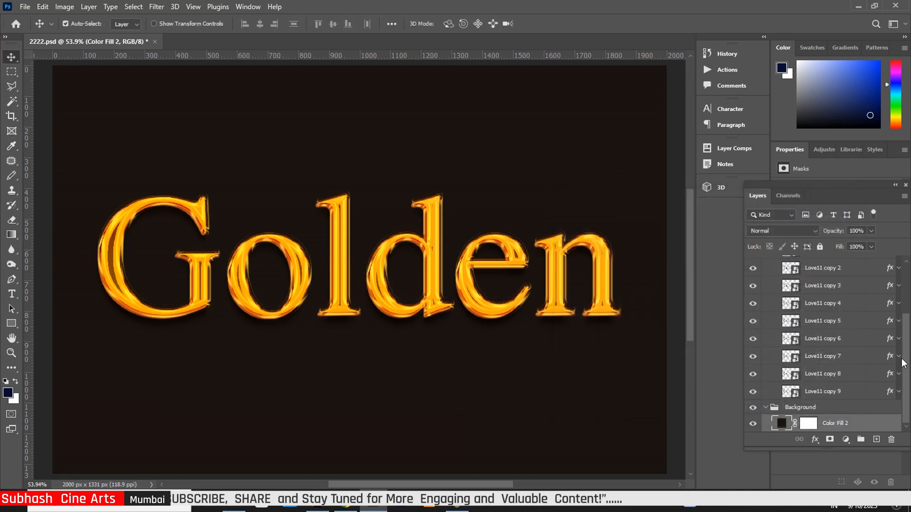
{"action": "left_click_drag", "start_coordinate": [907, 364], "coordinate": [907, 290]}
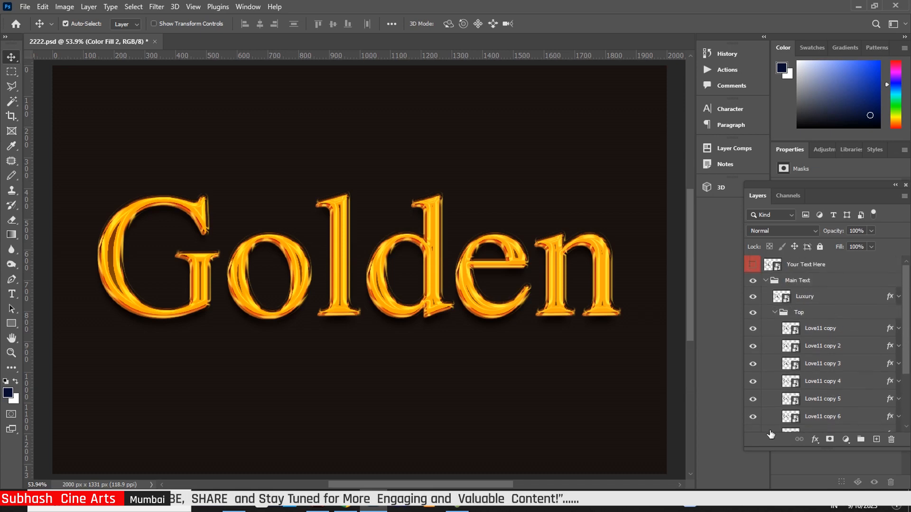
Open the Your Text Here smart object and delete the Golden text
{"action": "double_click", "coordinate": [777, 266]}
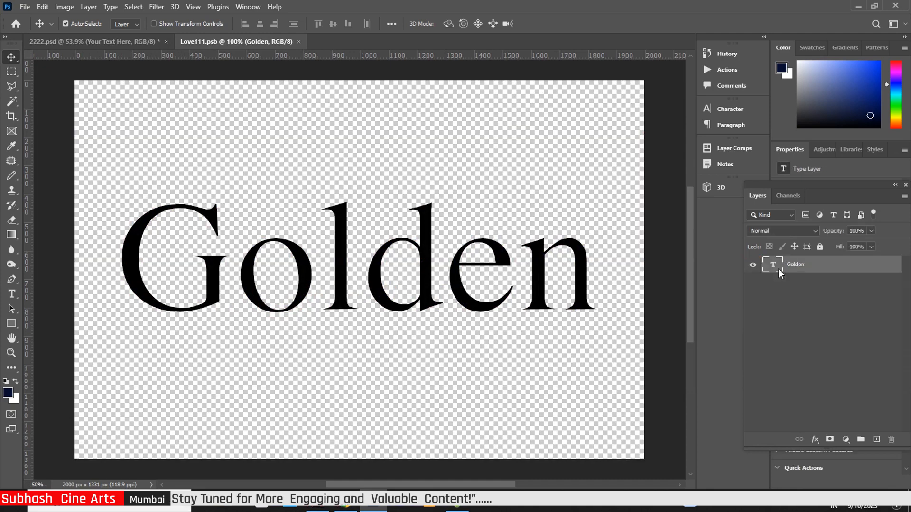
{"action": "double_click", "coordinate": [774, 266]}
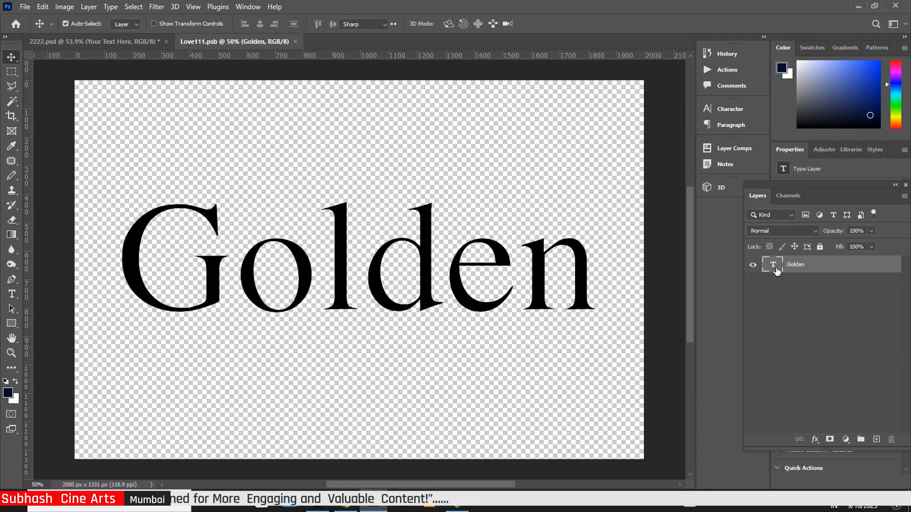
{"action": "key", "text": "BackSpace"}
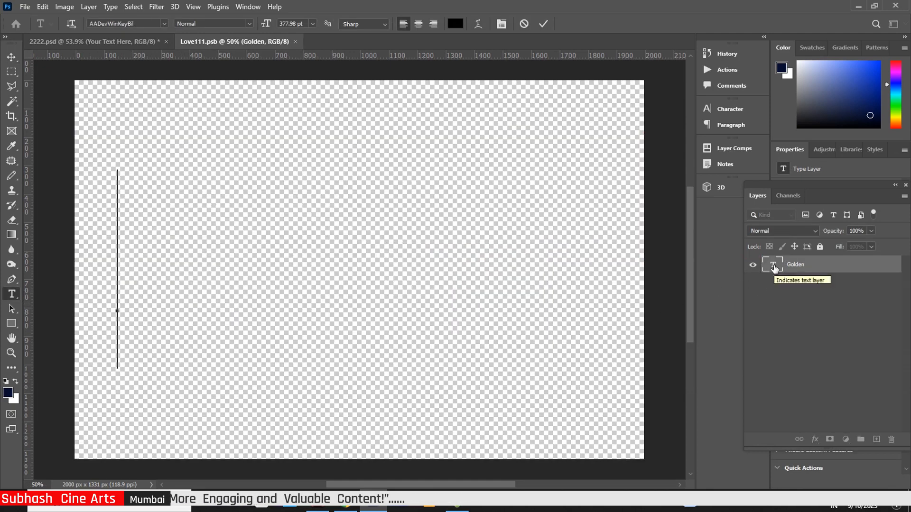
{"action": "left_click", "coordinate": [10, 57]}
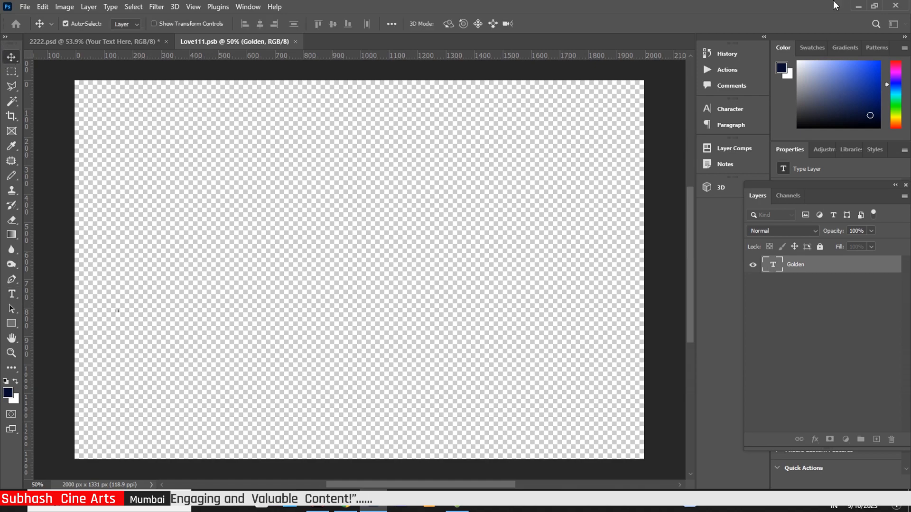
Place the Office LOgo image into Love111.psb, scaled to 47.65% and centred
{"action": "left_click", "coordinate": [858, 7]}
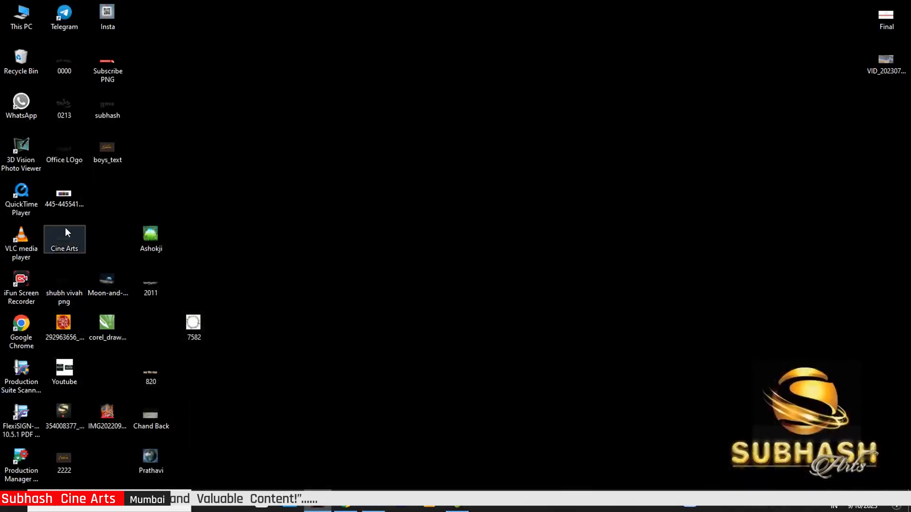
{"action": "left_click_drag", "start_coordinate": [67, 156], "coordinate": [363, 280]}
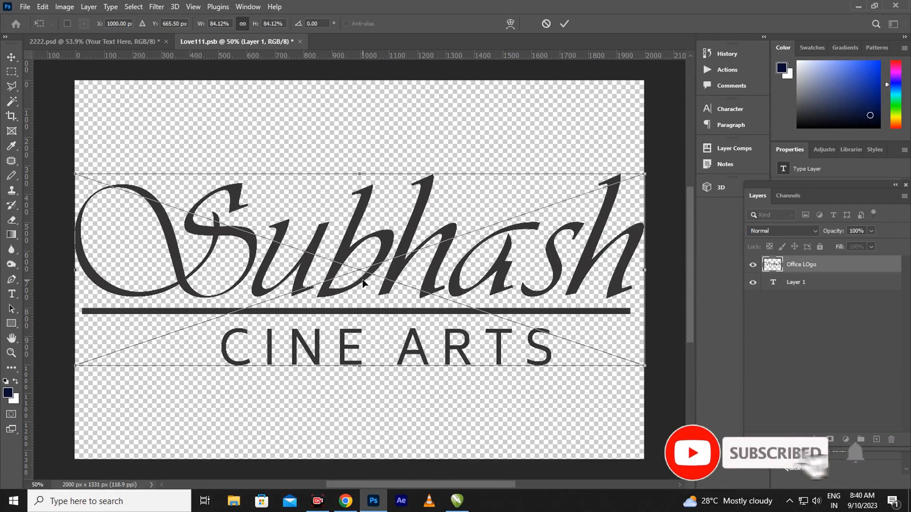
{"action": "left_click_drag", "start_coordinate": [644, 364], "coordinate": [478, 309]}
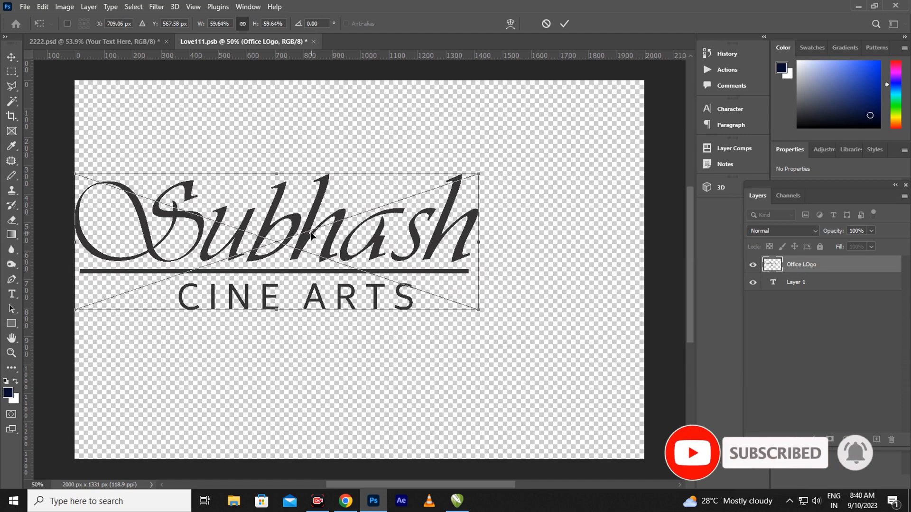
{"action": "left_click_drag", "start_coordinate": [311, 236], "coordinate": [380, 310]}
{"action": "left_click_drag", "start_coordinate": [548, 378], "coordinate": [466, 351]}
{"action": "left_click_drag", "start_coordinate": [328, 290], "coordinate": [382, 251]}
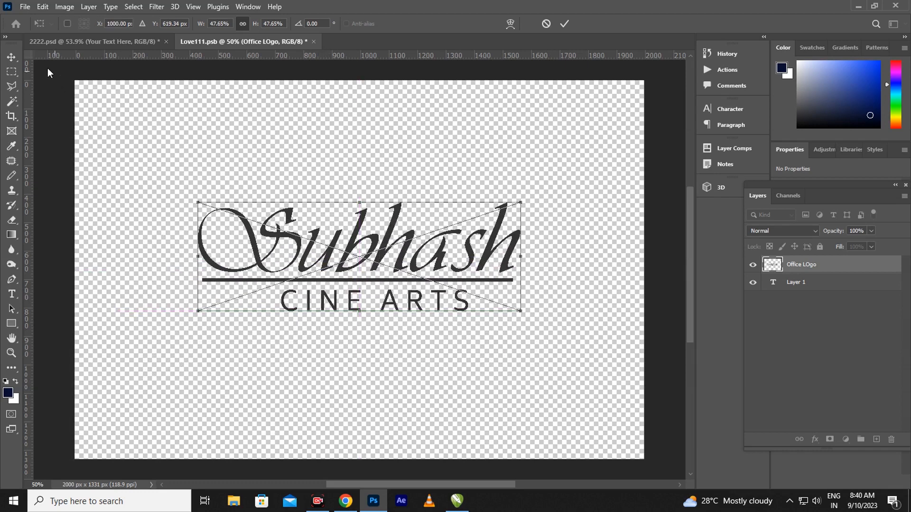
{"action": "key", "text": "Return"}
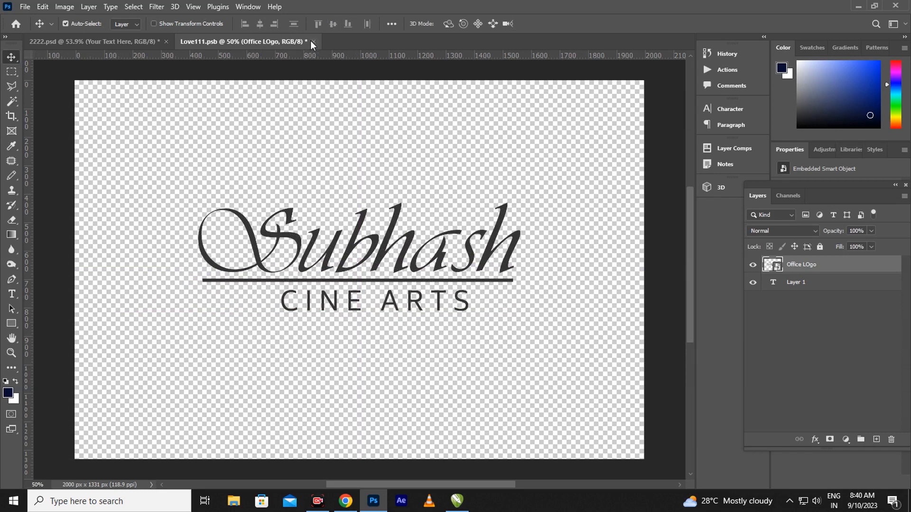
Save and close Love111.psb, then reopen the smart object from 2222.psd
{"action": "left_click", "coordinate": [313, 42]}
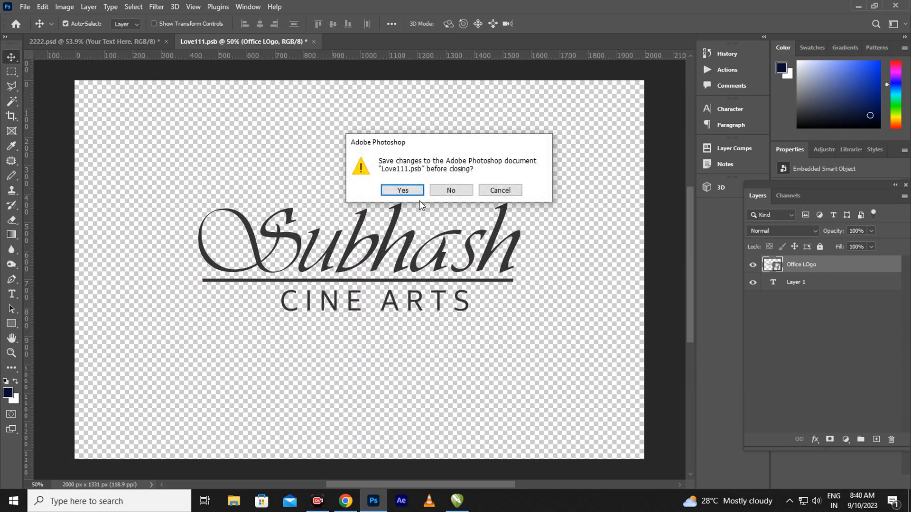
{"action": "left_click", "coordinate": [402, 190]}
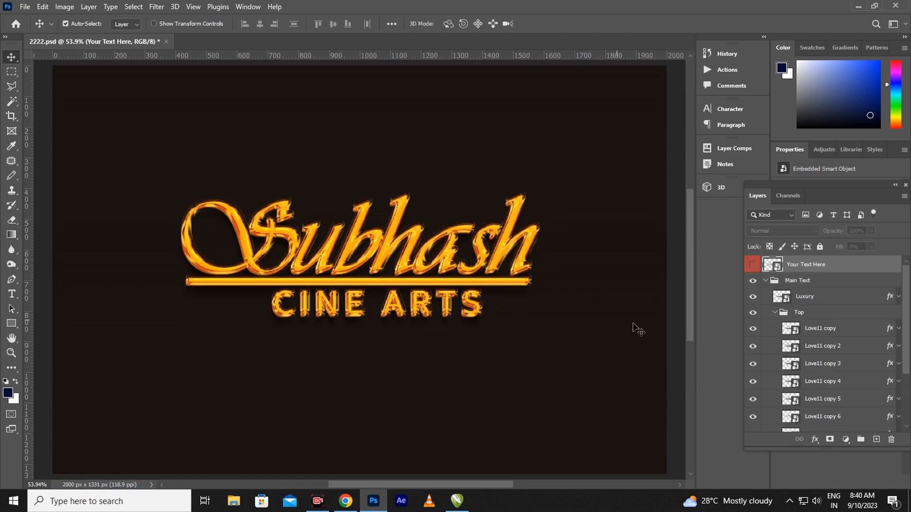
{"action": "double_click", "coordinate": [772, 264]}
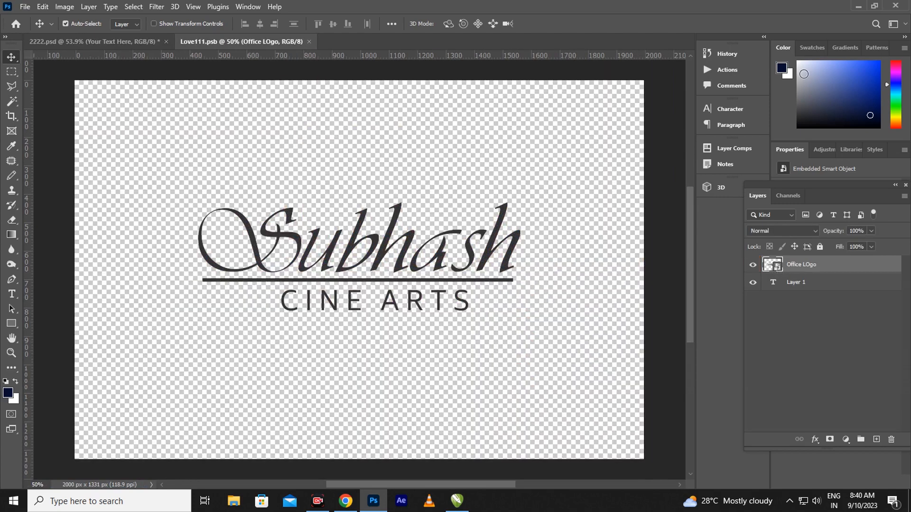
Place the Devanagari lettering logo into the smart object, enlarged to about 141%
{"action": "left_click", "coordinate": [858, 6]}
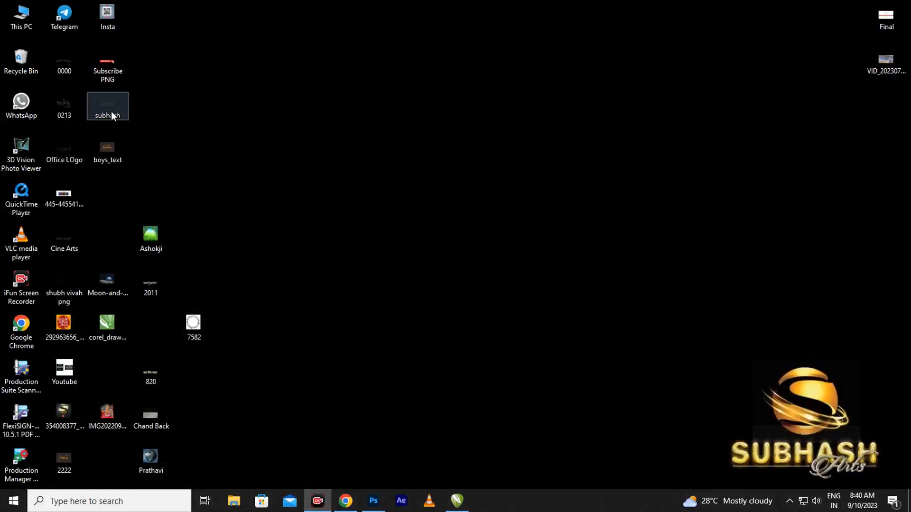
{"action": "left_click", "coordinate": [112, 112]}
{"action": "left_click_drag", "start_coordinate": [244, 151], "coordinate": [375, 286]}
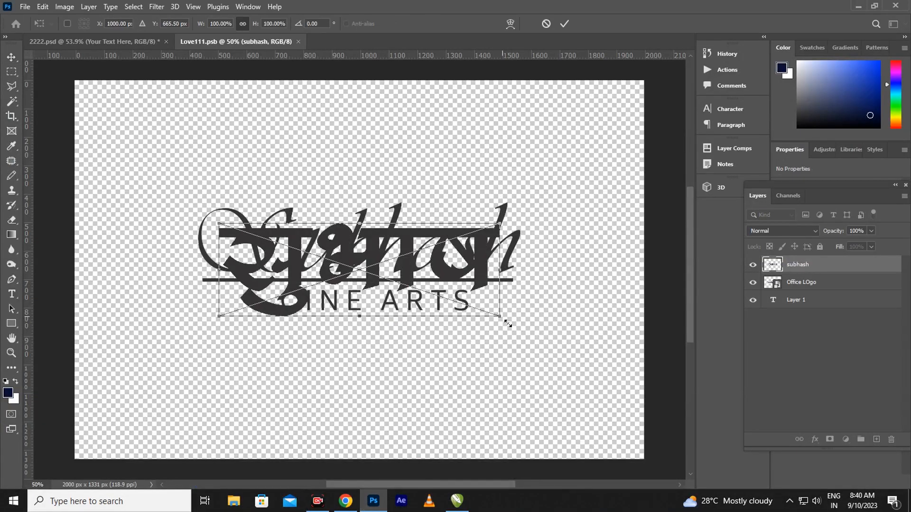
{"action": "left_click_drag", "start_coordinate": [508, 323], "coordinate": [543, 336]}
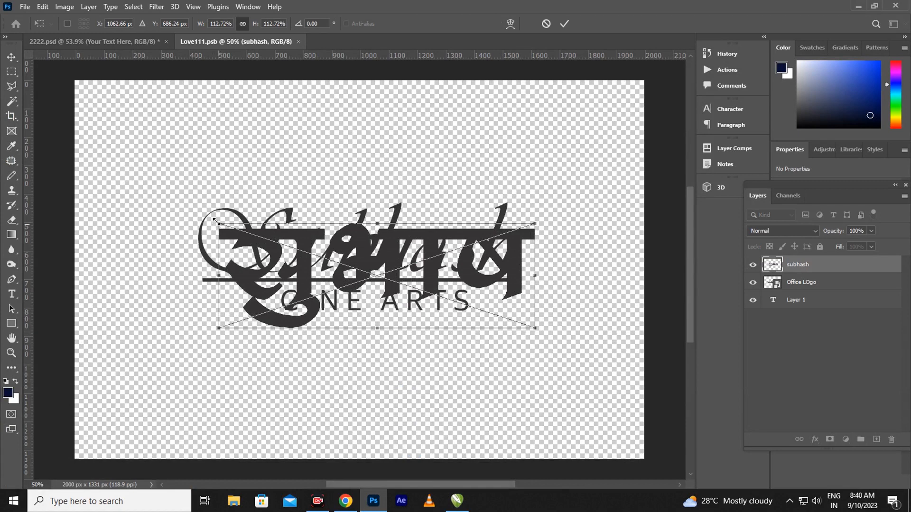
{"action": "left_click_drag", "start_coordinate": [216, 220], "coordinate": [161, 159]}
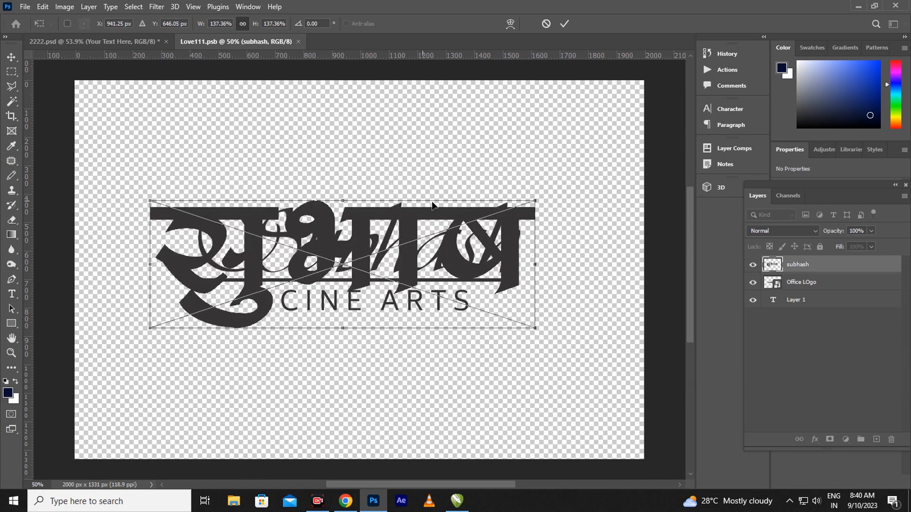
{"action": "left_click_drag", "start_coordinate": [540, 196], "coordinate": [546, 194]}
{"action": "left_click", "coordinate": [14, 56]}
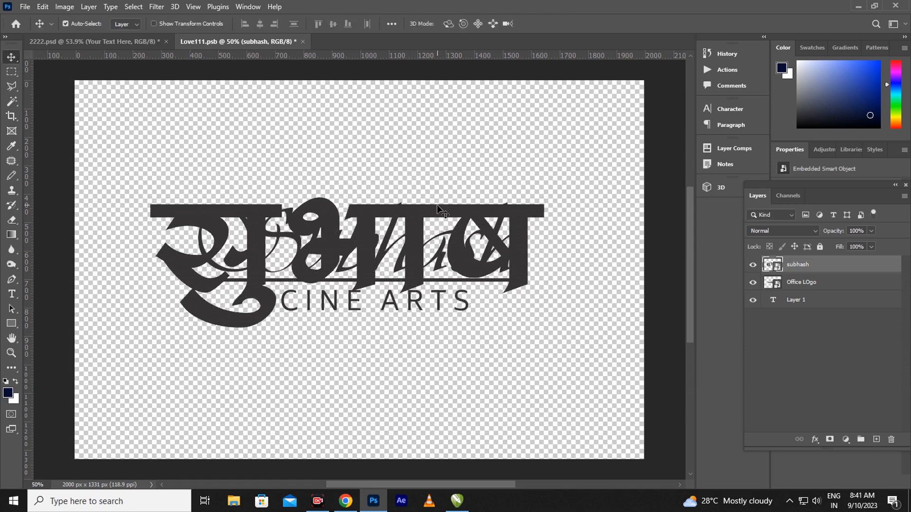
Hide the Office LOgo layer, then save and close Love111.psb
{"action": "left_click", "coordinate": [753, 283]}
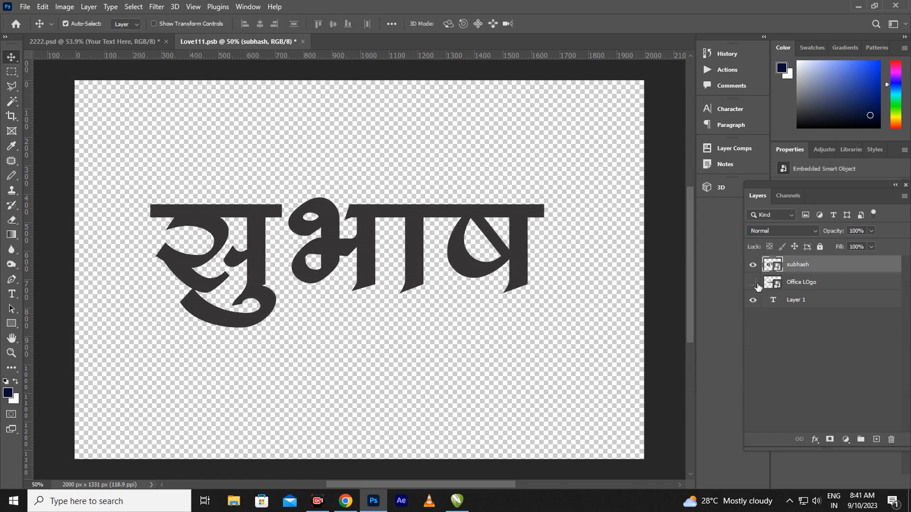
{"action": "left_click", "coordinate": [303, 42]}
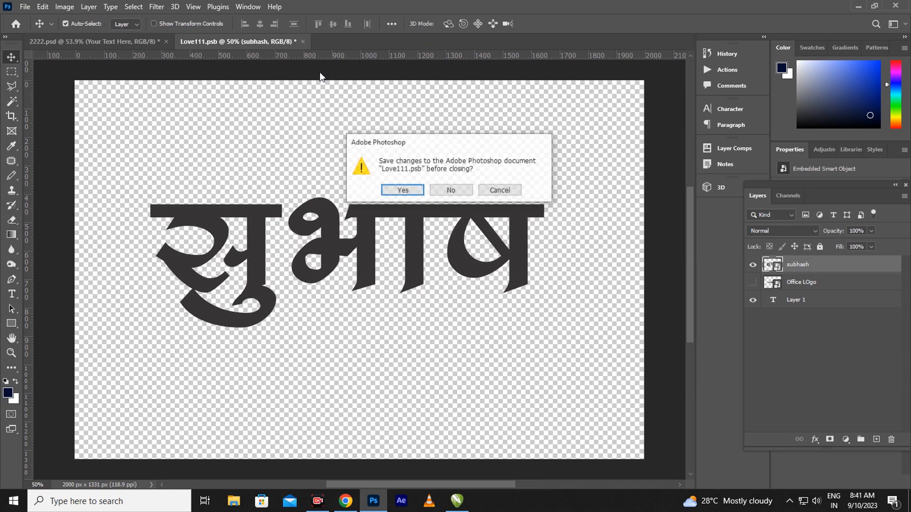
{"action": "left_click", "coordinate": [400, 188]}
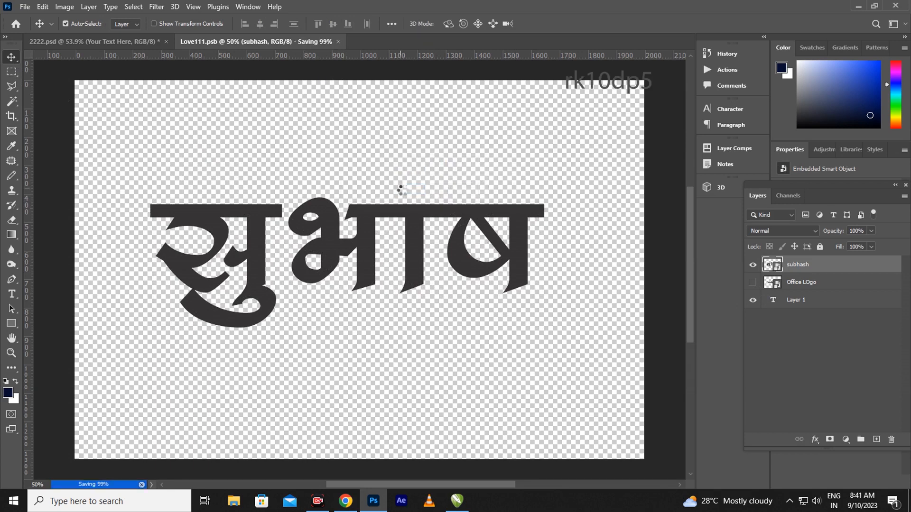